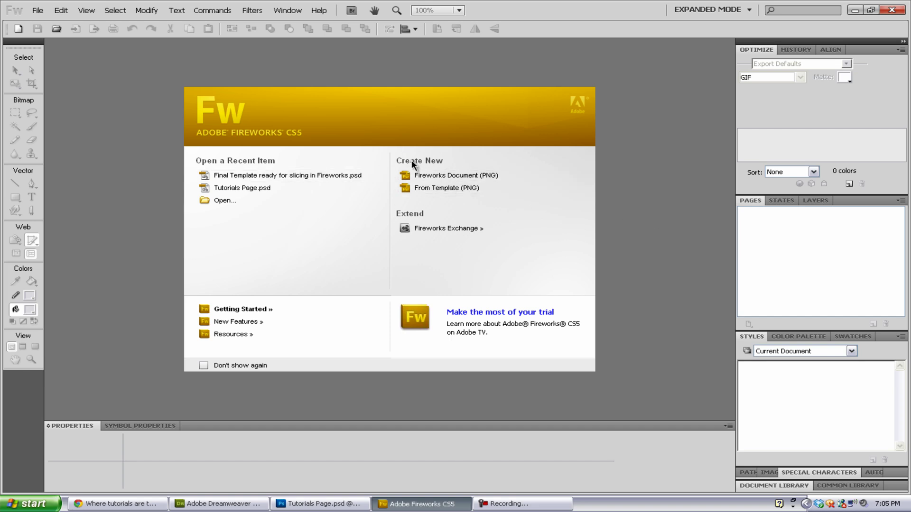
- Open the recent 'Final Template ready for slicing in Fireworks.psd' in Fireworks, accepting the Photoshop import options
{"action": "left_click", "coordinate": [318, 504]}
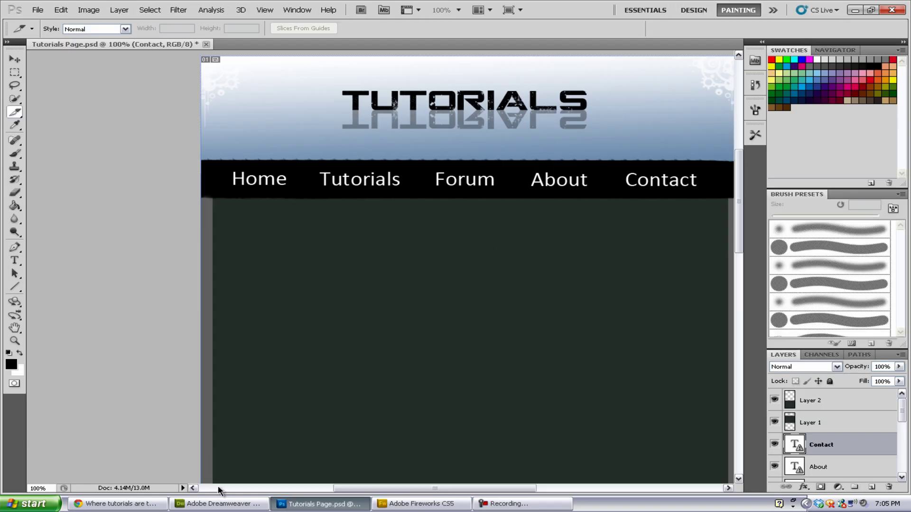
{"action": "left_click_drag", "start_coordinate": [375, 488], "coordinate": [411, 479]}
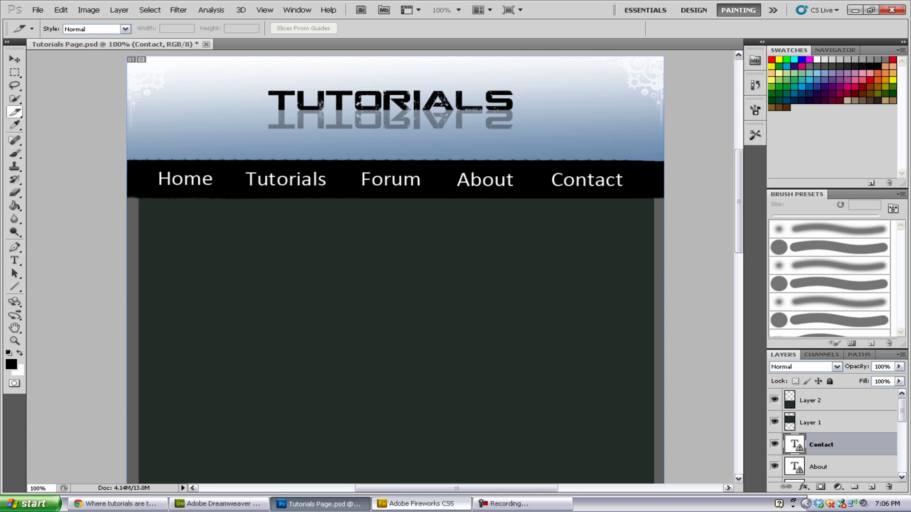
{"action": "left_click", "coordinate": [418, 504]}
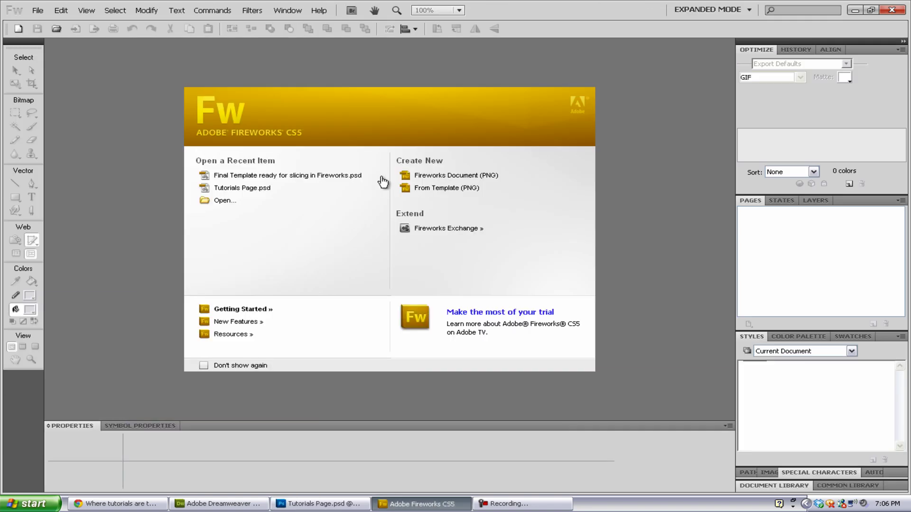
{"action": "left_click", "coordinate": [331, 180]}
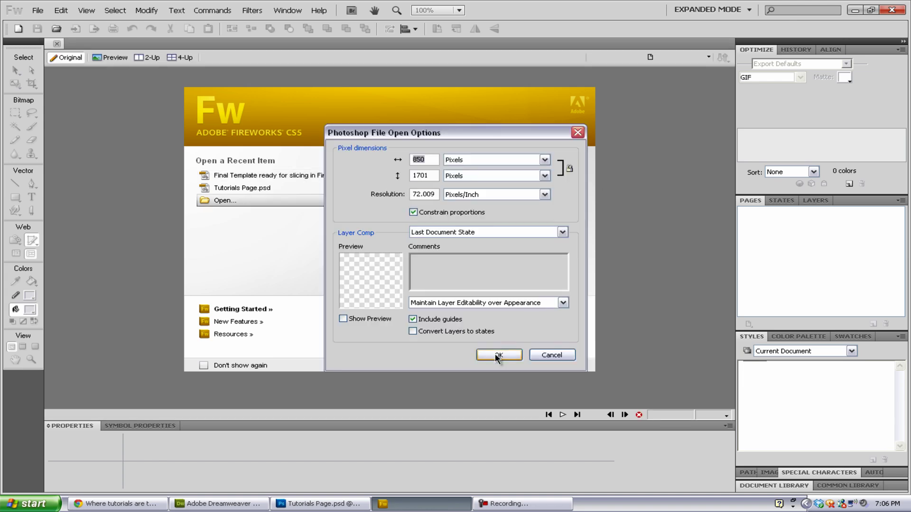
{"action": "left_click", "coordinate": [522, 355]}
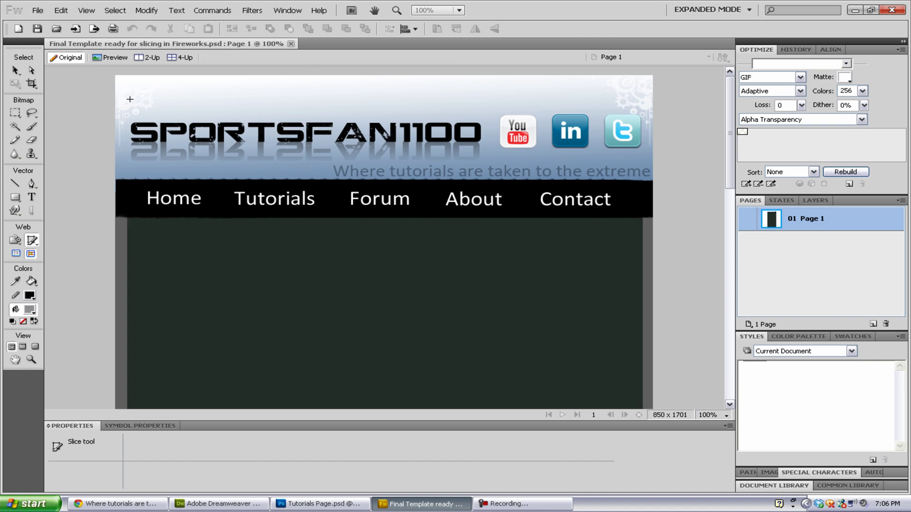
{"action": "scroll", "coordinate": [720, 228], "scroll_direction": "down", "scroll_amount": 5}
{"action": "scroll", "coordinate": [664, 214], "scroll_direction": "up", "scroll_amount": 4}
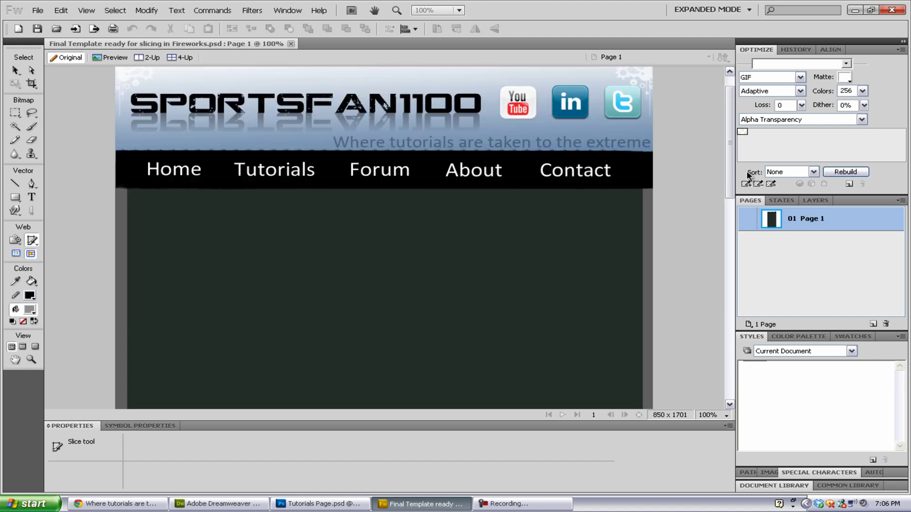
{"action": "scroll", "coordinate": [325, 124], "scroll_direction": "up", "scroll_amount": 2}
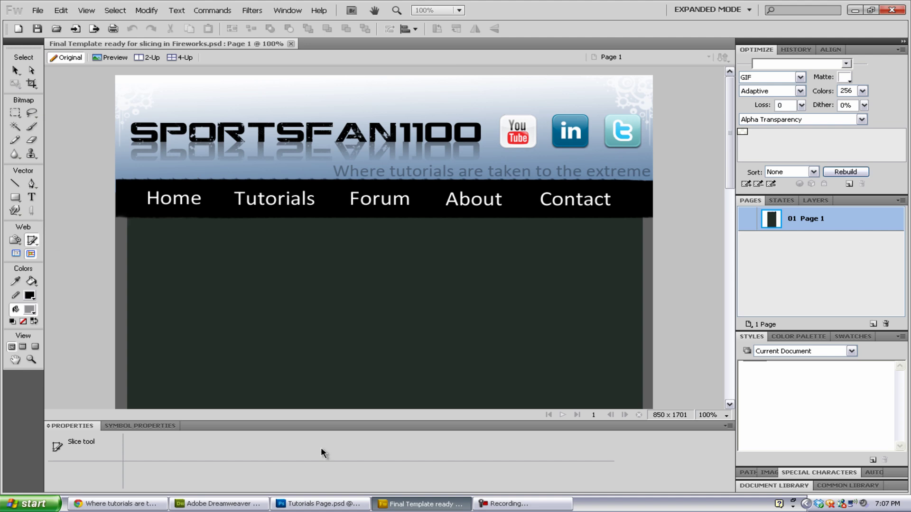
{"action": "left_click", "coordinate": [319, 504]}
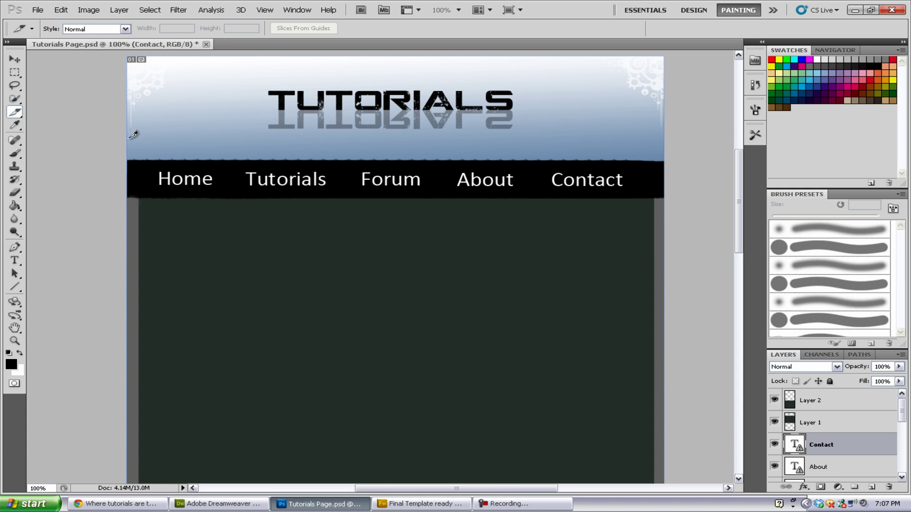
{"action": "left_click_drag", "start_coordinate": [159, 168], "coordinate": [213, 191]}
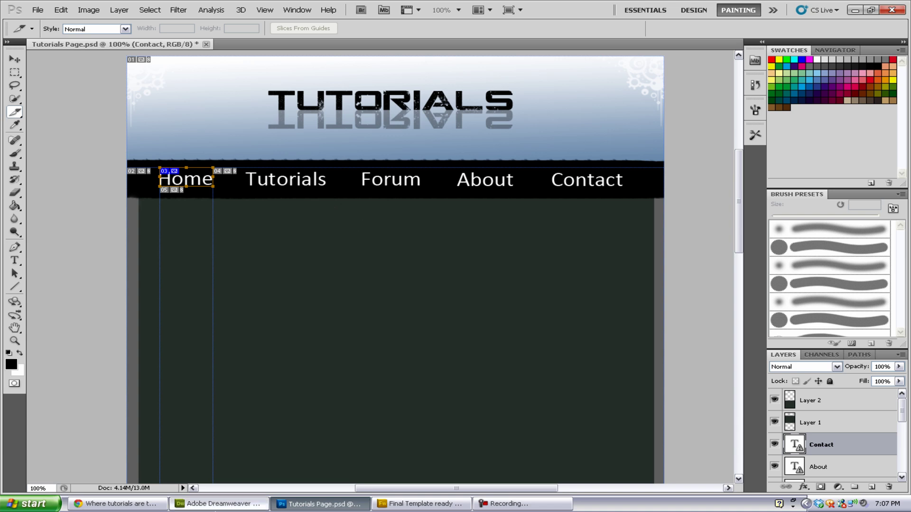
{"action": "key", "text": "ctrl+z"}
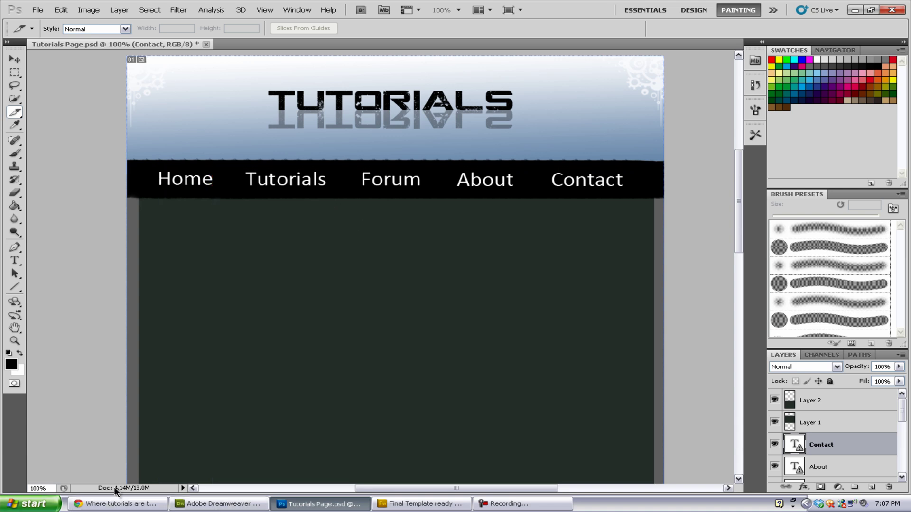
{"action": "left_click", "coordinate": [420, 504]}
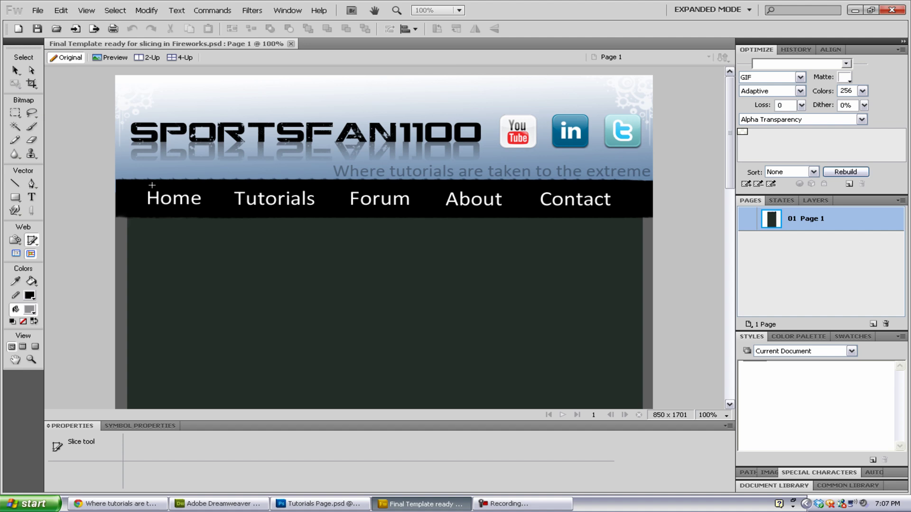
- Draw a 92×31 slice around the Home navigation link, keeping its green slice colour
{"action": "left_click_drag", "start_coordinate": [145, 187], "coordinate": [203, 205]}
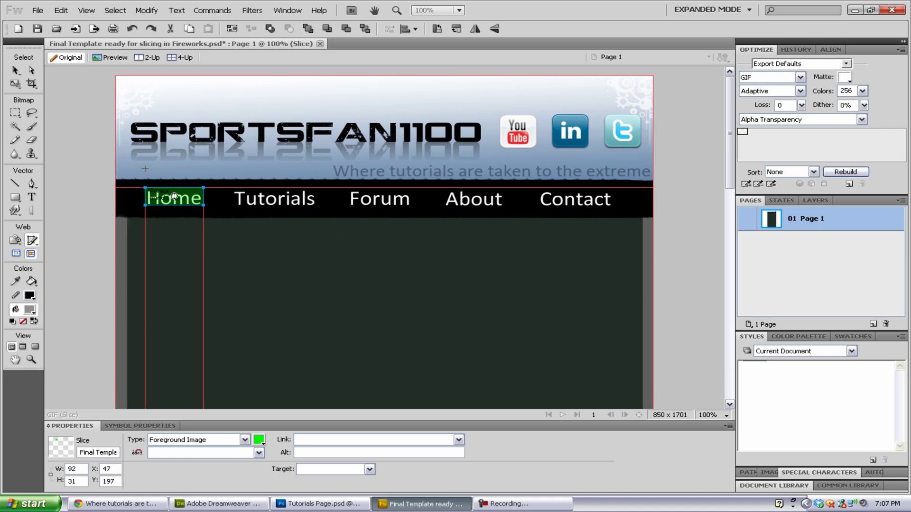
{"action": "left_click", "coordinate": [259, 439]}
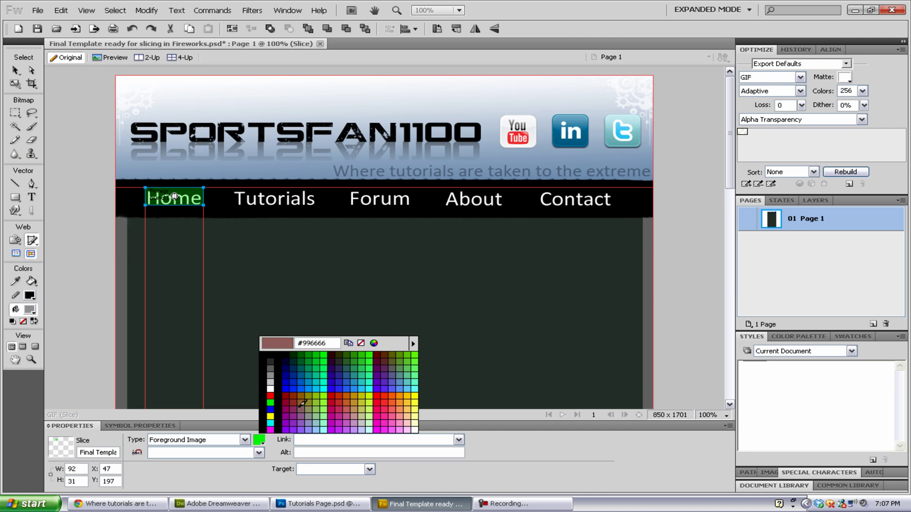
{"action": "left_click", "coordinate": [264, 443]}
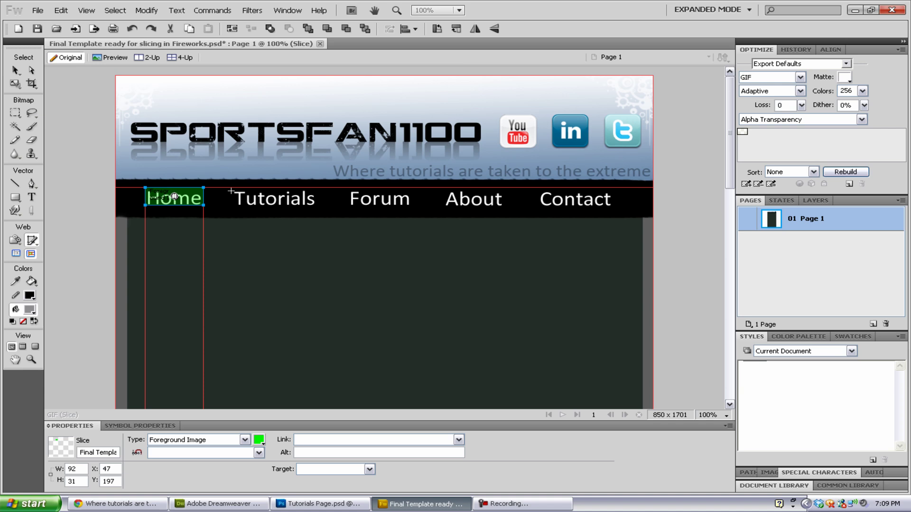
- Slice the Tutorials link, then undo a stray slice and redraw the slice over Forum through Contact
{"action": "left_click_drag", "start_coordinate": [233, 188], "coordinate": [411, 200]}
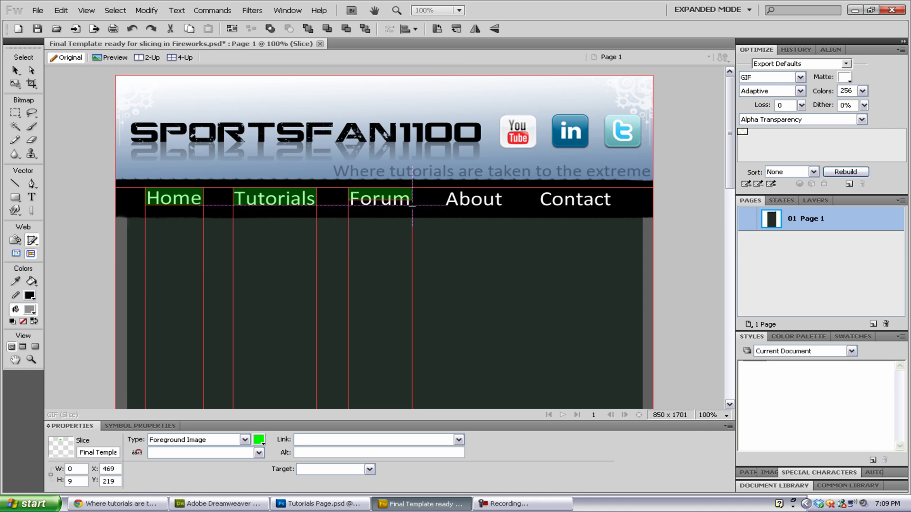
{"action": "left_click_drag", "start_coordinate": [411, 198], "coordinate": [412, 203]}
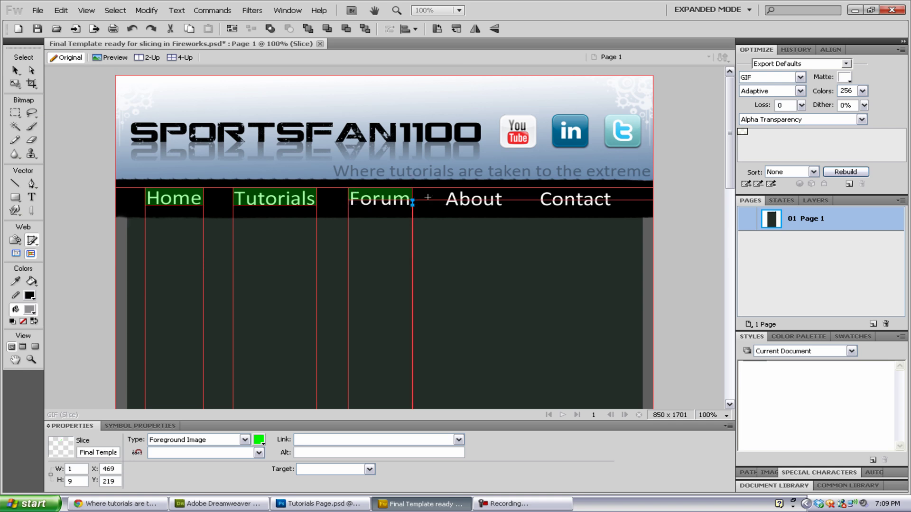
{"action": "key", "text": "ctrl+z"}
{"action": "key", "text": "ctrl+z"}
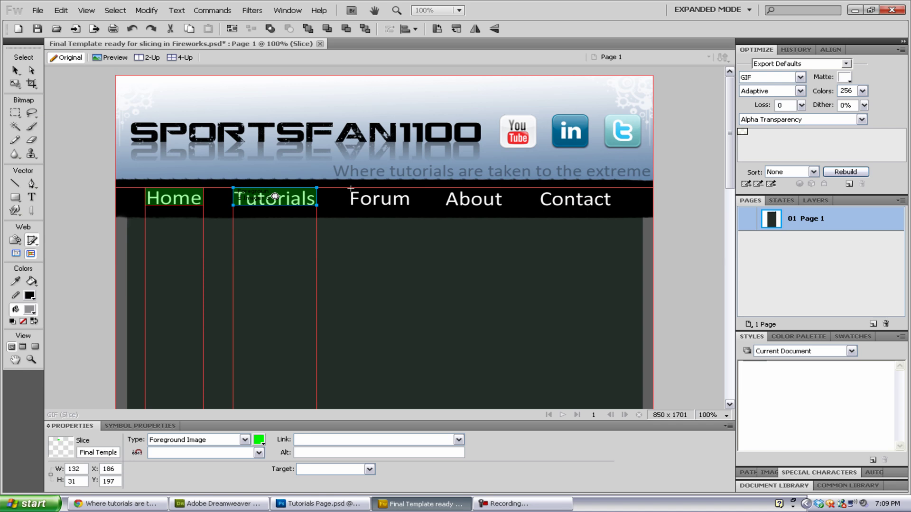
{"action": "mouse_move", "coordinate": [349, 189]}
{"action": "left_mouse_down"}
{"action": "mouse_move", "coordinate": [404, 205]}
{"action": "mouse_move", "coordinate": [570, 193]}
{"action": "mouse_move", "coordinate": [616, 195]}
{"action": "mouse_move", "coordinate": [613, 205]}
{"action": "left_mouse_up"}
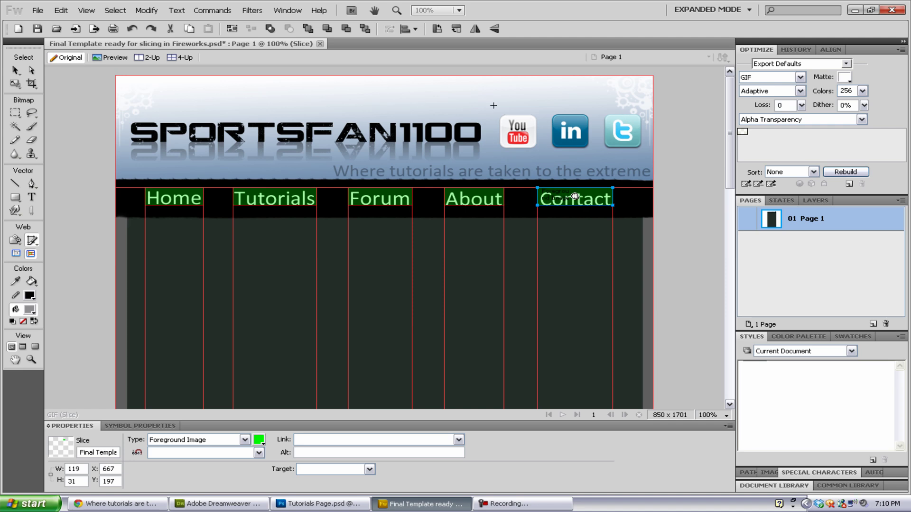
- Slice the YouTube, LinkedIn and Twitter icons, the logo, and the 'Where tutorials are taken to the extreme' tagline
{"action": "left_click_drag", "start_coordinate": [499, 115], "coordinate": [538, 146]}
{"action": "left_click_drag", "start_coordinate": [552, 115], "coordinate": [588, 147]}
{"action": "left_click_drag", "start_coordinate": [603, 114], "coordinate": [642, 146]}
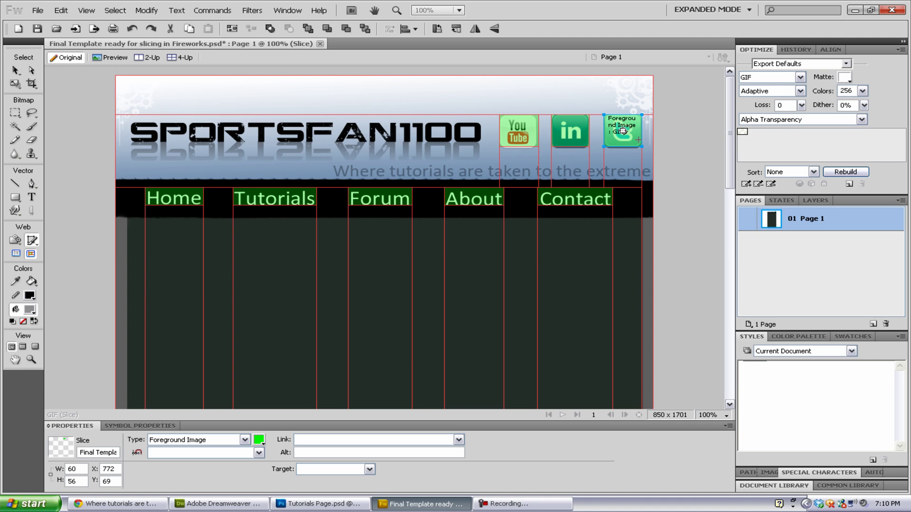
{"action": "left_click_drag", "start_coordinate": [128, 117], "coordinate": [484, 162]}
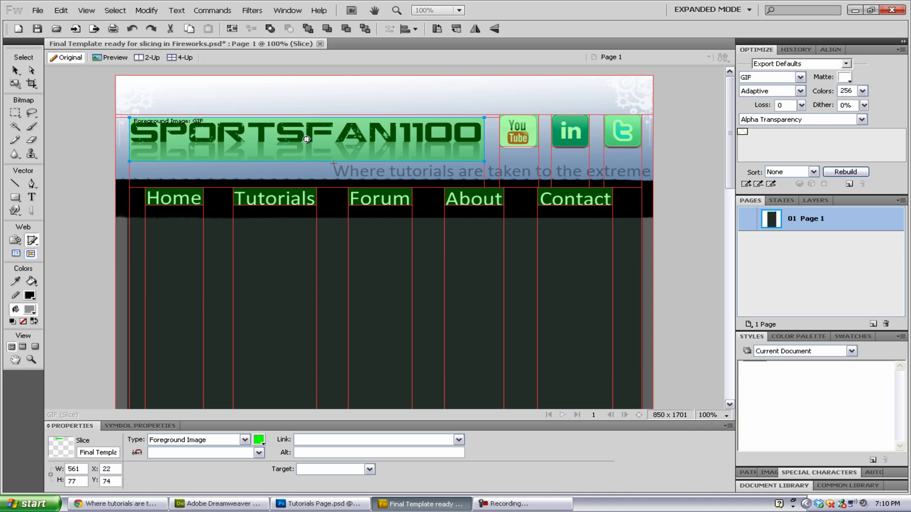
{"action": "left_click_drag", "start_coordinate": [331, 165], "coordinate": [720, 181]}
- Draw an 850 × 1435 slice over the dark content area below the navigation bar
{"action": "scroll", "coordinate": [172, 220], "scroll_direction": "down", "scroll_amount": 3}
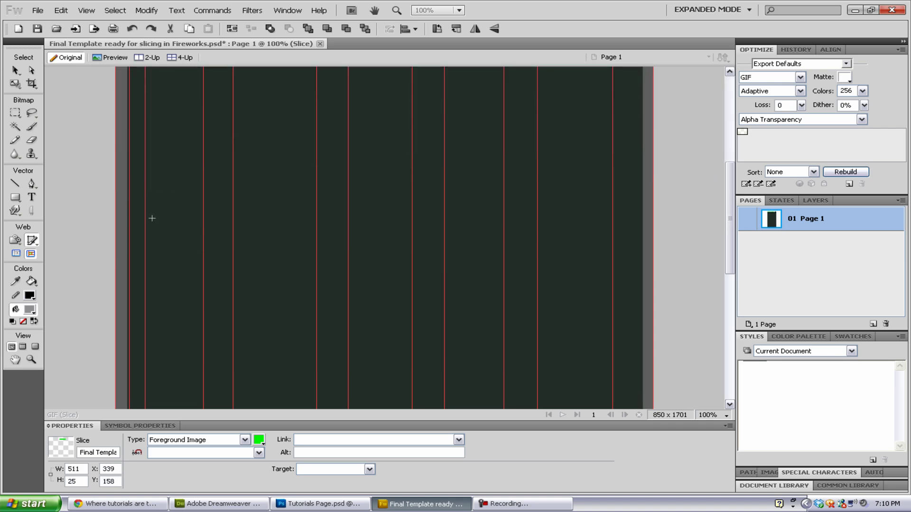
{"action": "scroll", "coordinate": [152, 218], "scroll_direction": "up", "scroll_amount": 3}
{"action": "scroll", "coordinate": [178, 169], "scroll_direction": "down", "scroll_amount": 5}
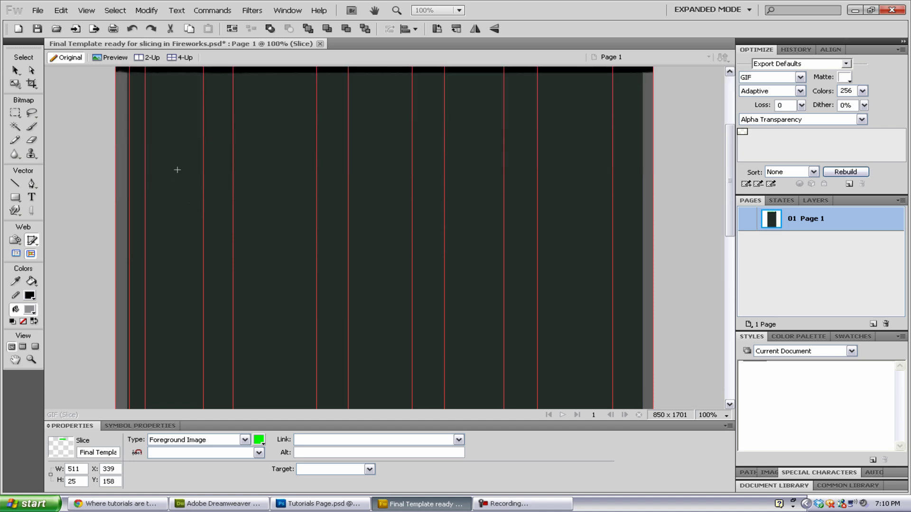
{"action": "scroll", "coordinate": [179, 169], "scroll_direction": "up", "scroll_amount": 5}
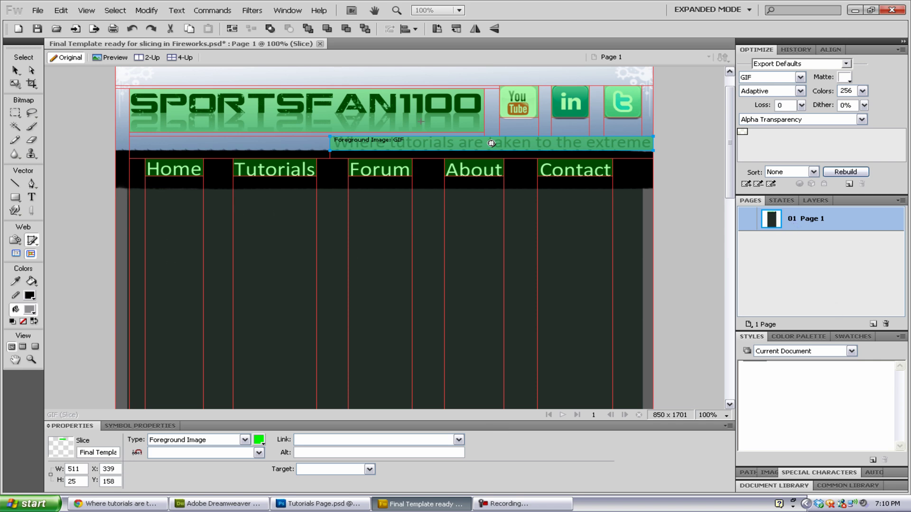
{"action": "scroll", "coordinate": [184, 203], "scroll_direction": "down", "scroll_amount": 10}
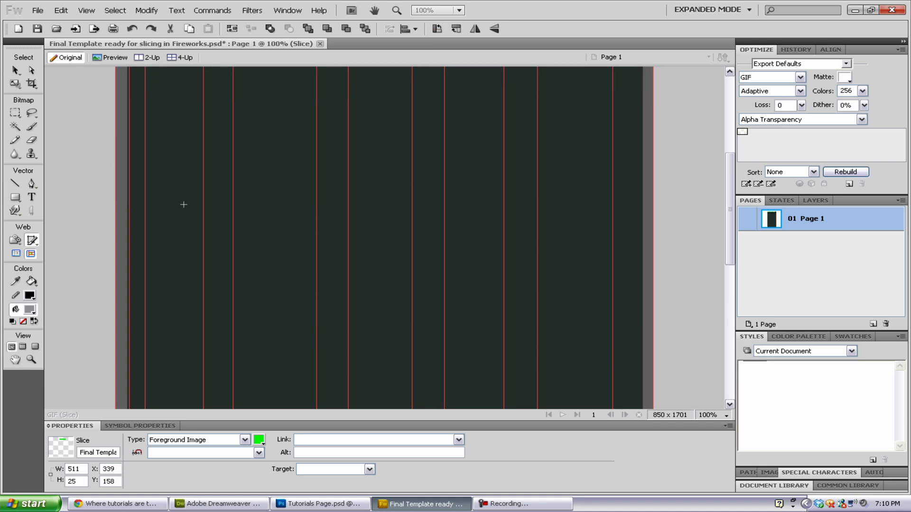
{"action": "scroll", "coordinate": [169, 297], "scroll_direction": "up", "scroll_amount": 10}
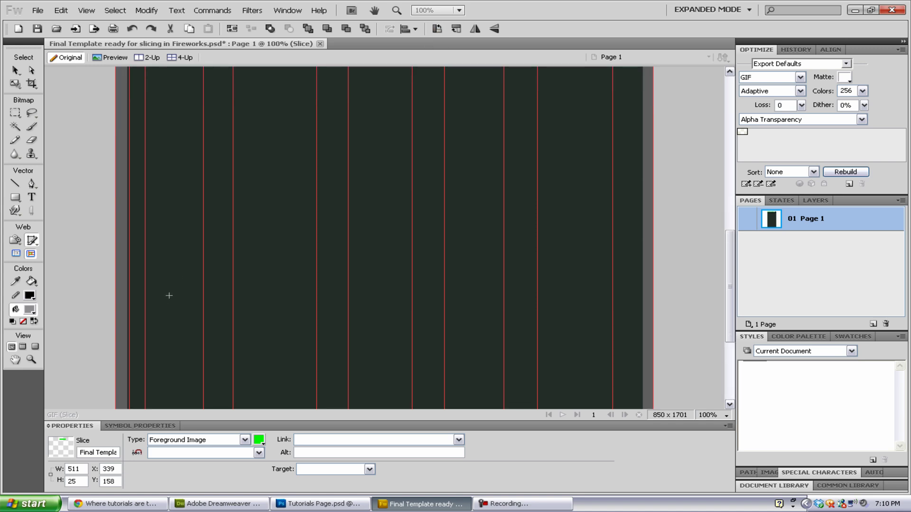
{"action": "scroll", "coordinate": [181, 233], "scroll_direction": "up", "scroll_amount": 2}
{"action": "scroll", "coordinate": [178, 230], "scroll_direction": "down", "scroll_amount": 3}
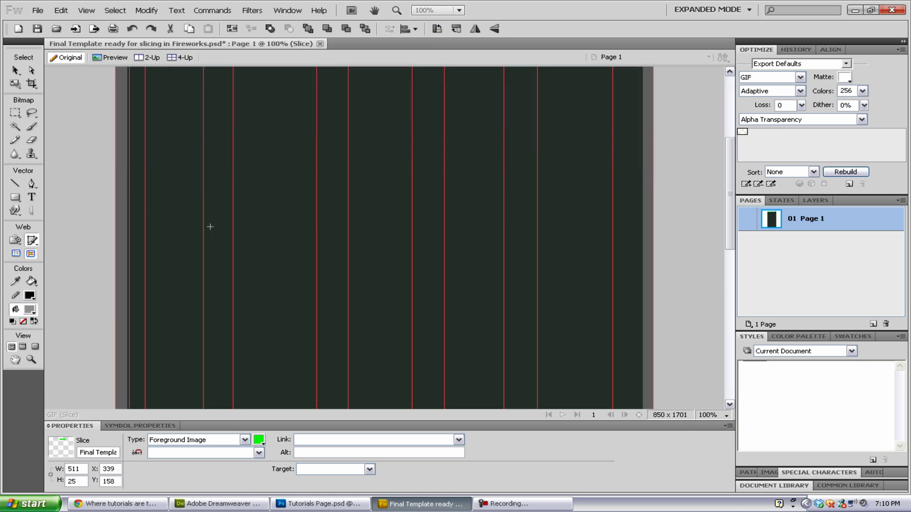
{"action": "scroll", "coordinate": [209, 225], "scroll_direction": "up", "scroll_amount": 3}
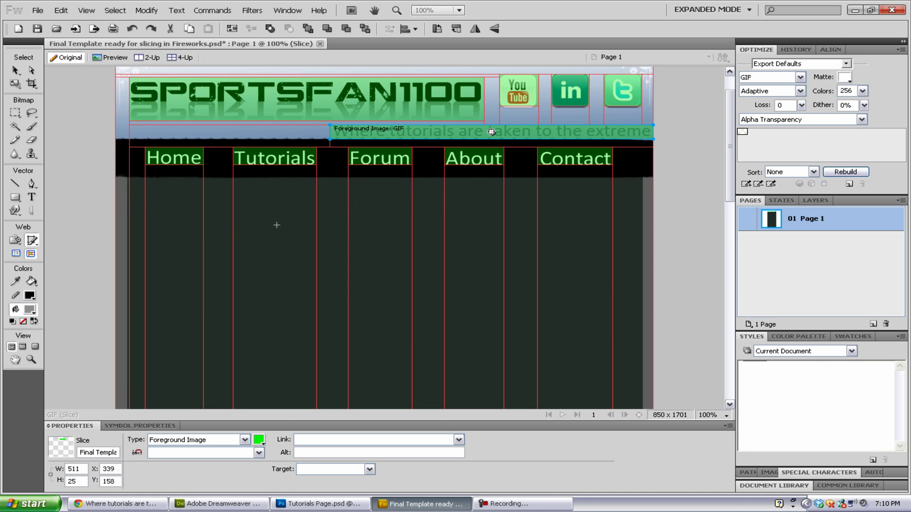
{"action": "scroll", "coordinate": [277, 225], "scroll_direction": "down", "scroll_amount": 10}
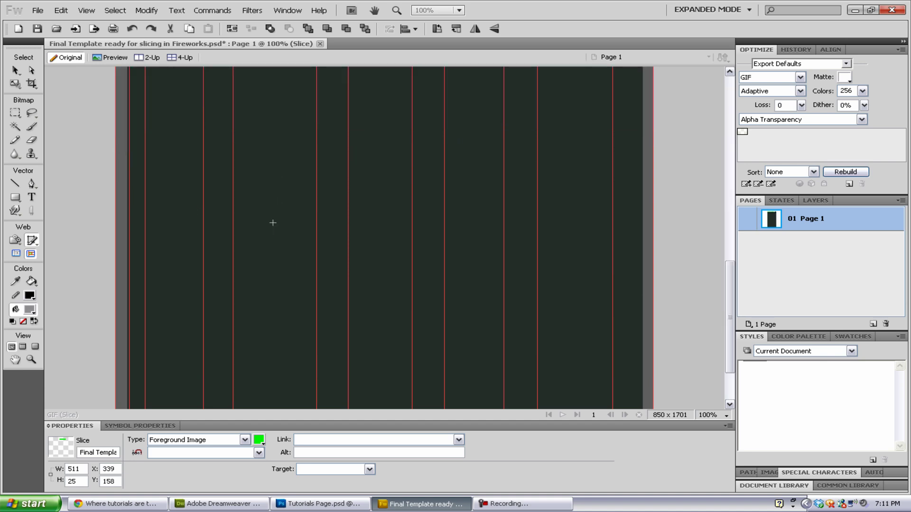
{"action": "scroll", "coordinate": [273, 218], "scroll_direction": "up", "scroll_amount": 10}
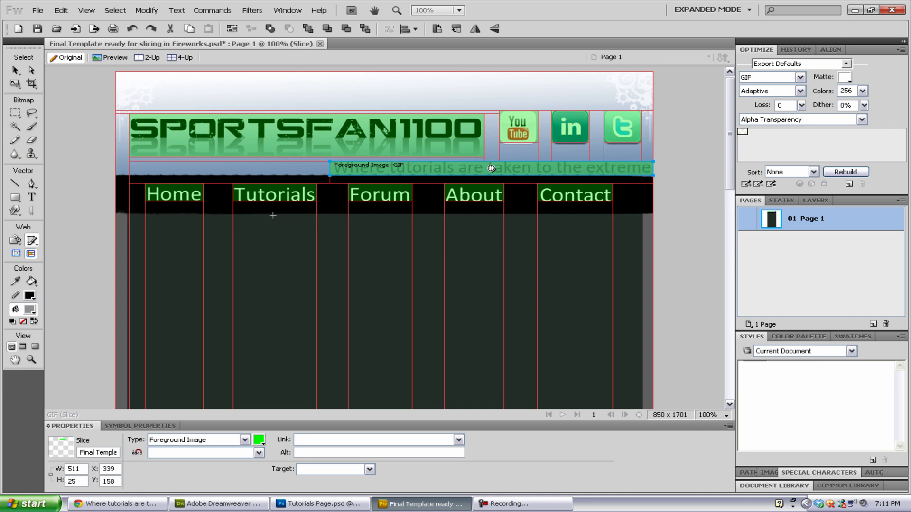
{"action": "scroll", "coordinate": [273, 216], "scroll_direction": "down", "scroll_amount": 10}
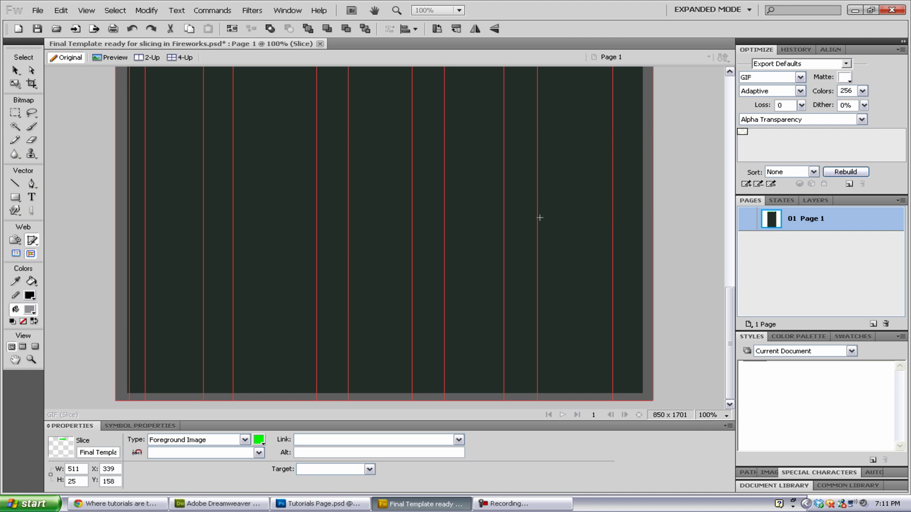
{"action": "scroll", "coordinate": [380, 220], "scroll_direction": "up", "scroll_amount": 5}
{"action": "scroll", "coordinate": [366, 220], "scroll_direction": "down", "scroll_amount": 5}
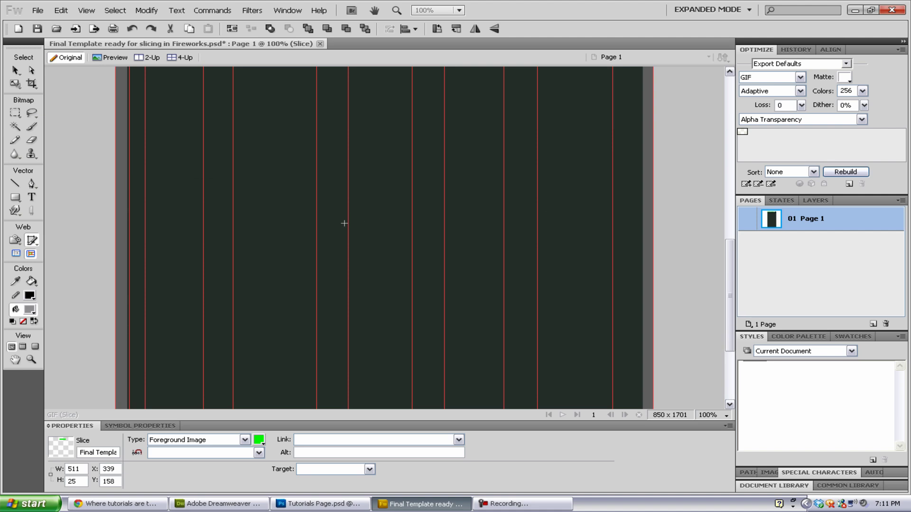
{"action": "scroll", "coordinate": [327, 214], "scroll_direction": "up", "scroll_amount": 10}
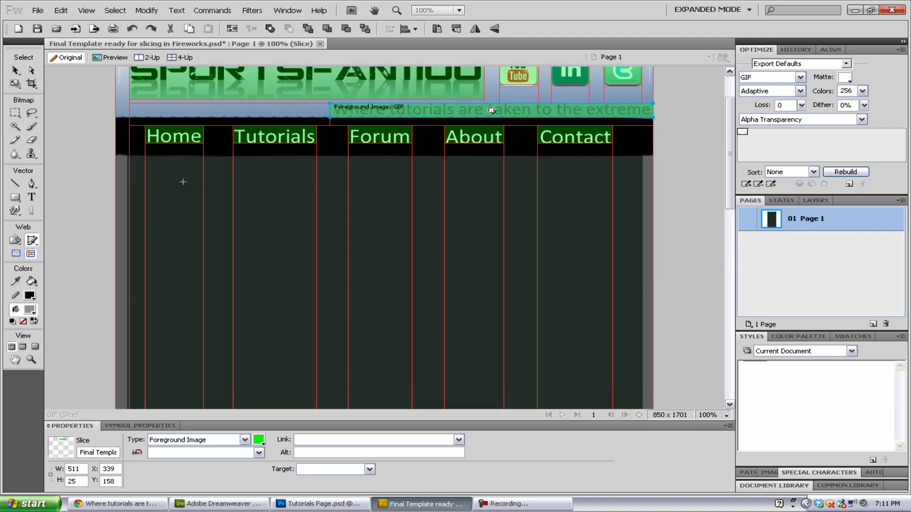
{"action": "scroll", "coordinate": [130, 161], "scroll_direction": "down", "scroll_amount": 1}
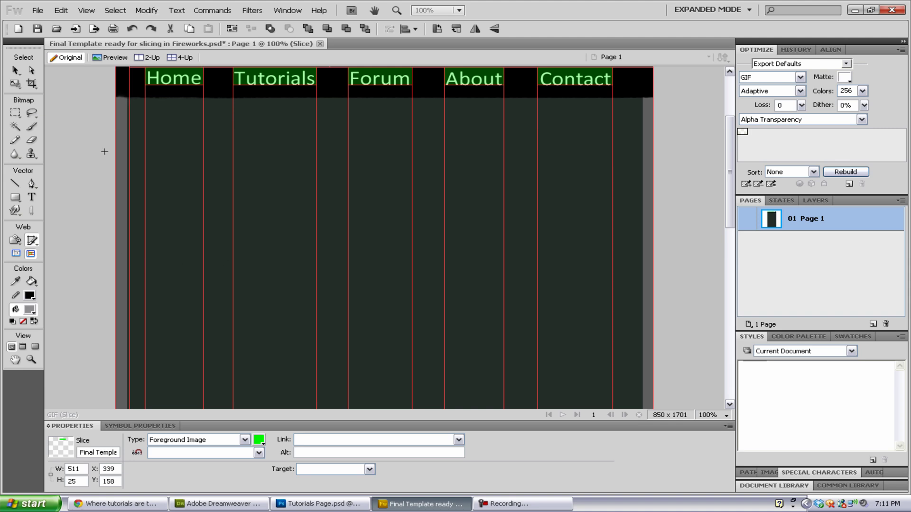
{"action": "scroll", "coordinate": [195, 141], "scroll_direction": "down", "scroll_amount": 10}
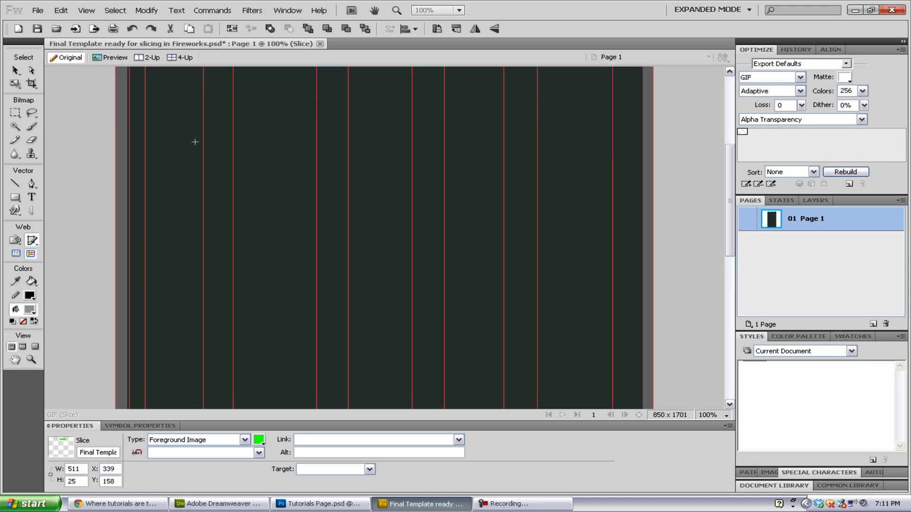
{"action": "scroll", "coordinate": [201, 262], "scroll_direction": "up", "scroll_amount": 10}
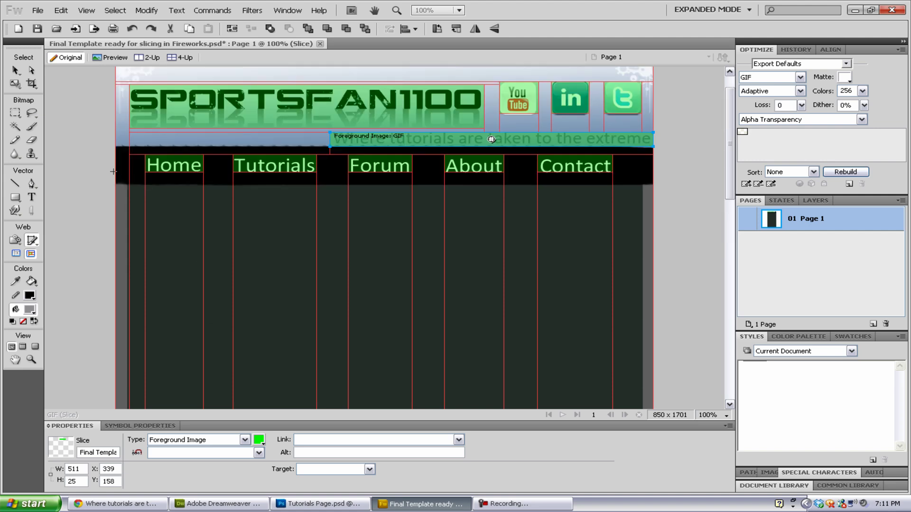
{"action": "scroll", "coordinate": [279, 201], "scroll_direction": "down", "scroll_amount": 10}
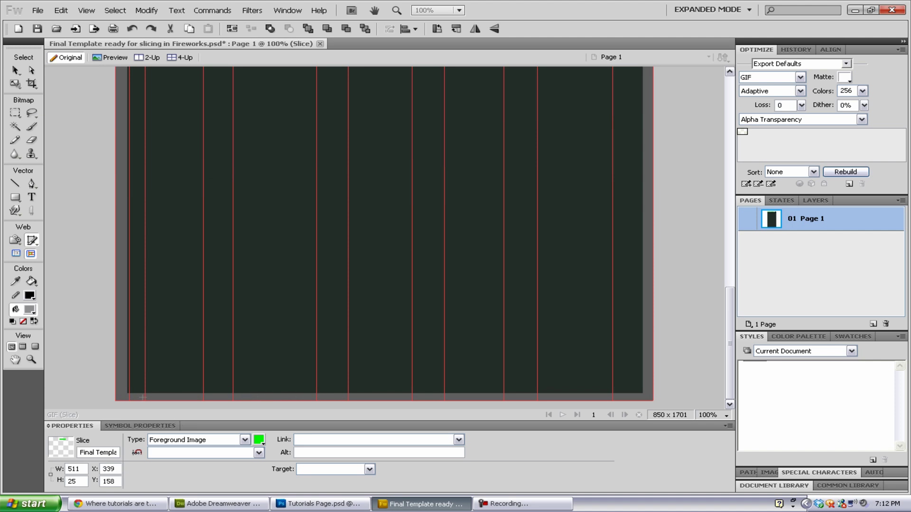
{"action": "scroll", "coordinate": [492, 248], "scroll_direction": "up", "scroll_amount": 10}
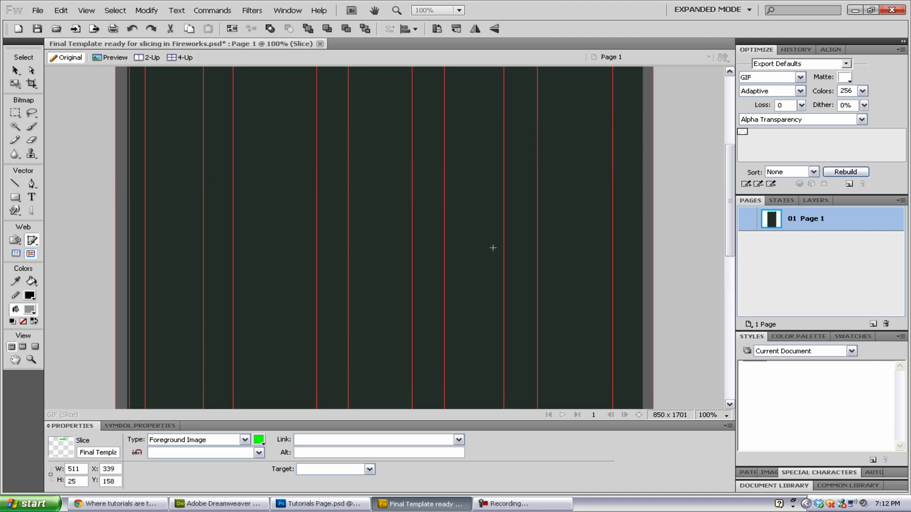
{"action": "left_click_drag", "start_coordinate": [116, 220], "coordinate": [713, 393]}
- Draw a 14-pixel-high slice over the thin strip at the bottom of the page
{"action": "scroll", "coordinate": [385, 272], "scroll_direction": "up", "scroll_amount": 10}
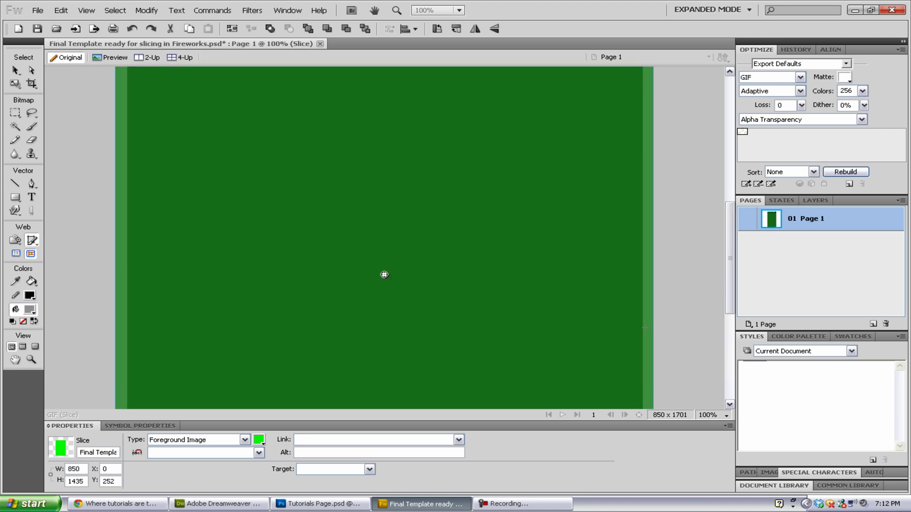
{"action": "scroll", "coordinate": [385, 249], "scroll_direction": "down", "scroll_amount": 5}
{"action": "scroll", "coordinate": [384, 250], "scroll_direction": "down", "scroll_amount": 3}
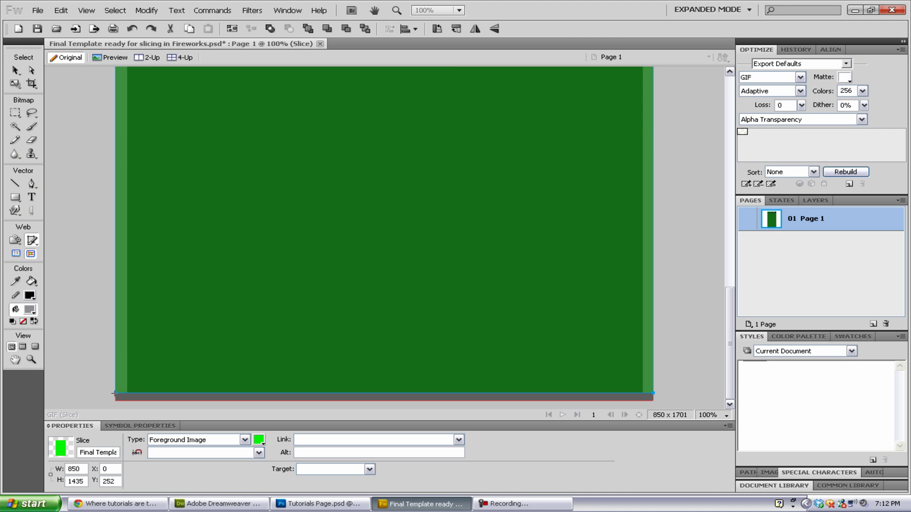
{"action": "left_click_drag", "start_coordinate": [114, 393], "coordinate": [653, 401]}
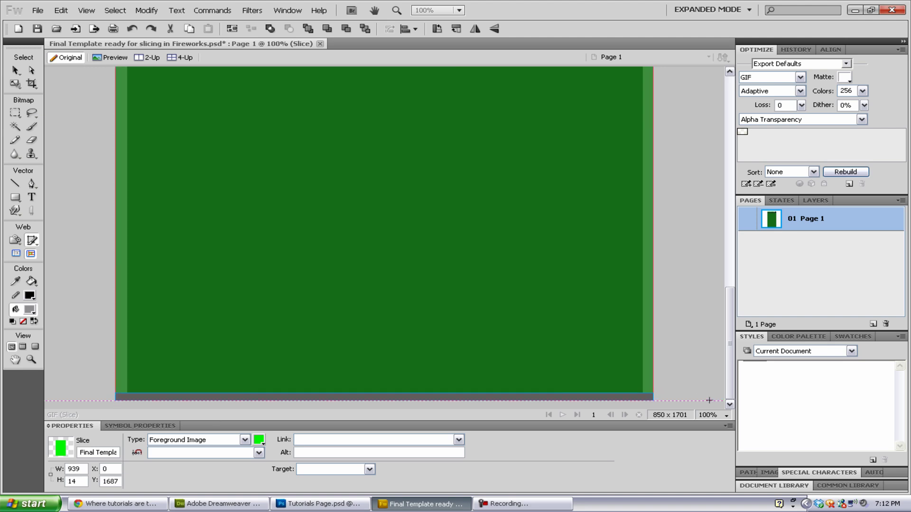
{"action": "scroll", "coordinate": [630, 276], "scroll_direction": "up", "scroll_amount": 10}
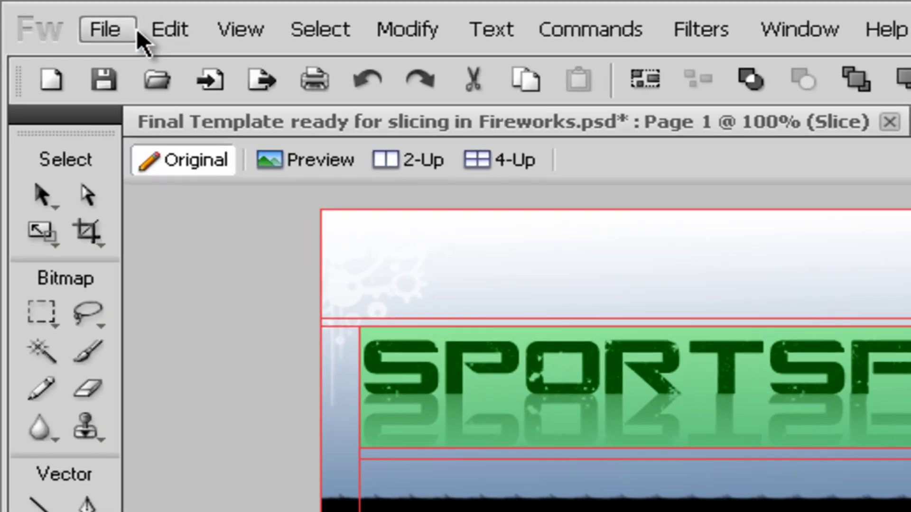
- Bring up File > Export, set to HTML and Images saving to the Desktop
{"action": "left_click", "coordinate": [134, 27]}
{"action": "left_click", "coordinate": [176, 456]}
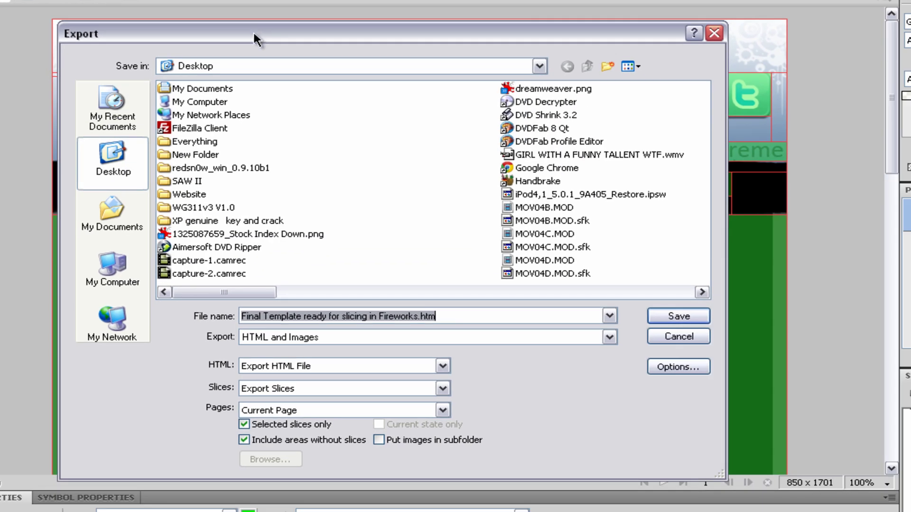
{"action": "left_click_drag", "start_coordinate": [253, 31], "coordinate": [257, 24]}
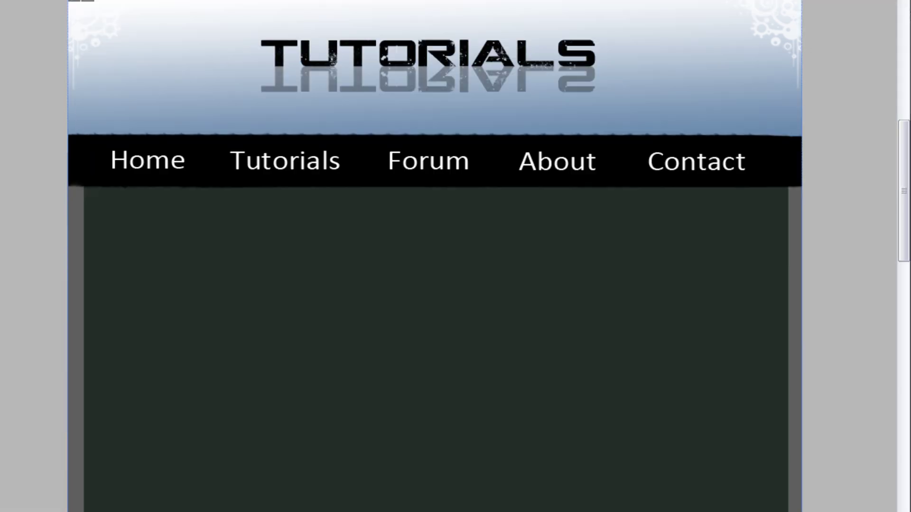
{"action": "key", "text": "alt+f"}
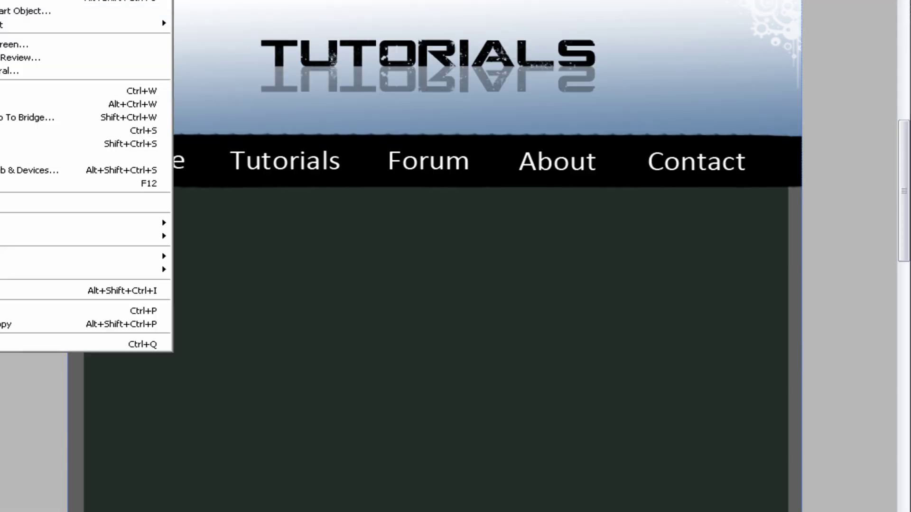
{"action": "left_click", "coordinate": [180, 175]}
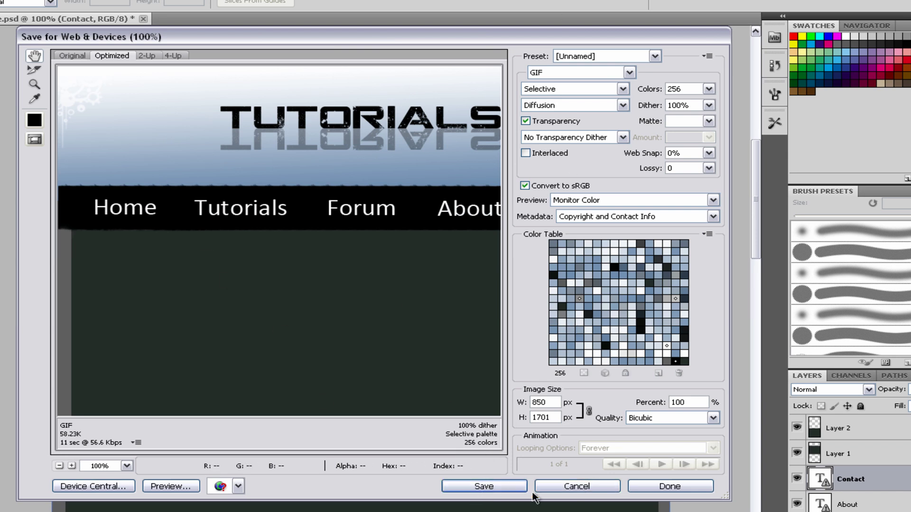
{"action": "left_click", "coordinate": [651, 489]}
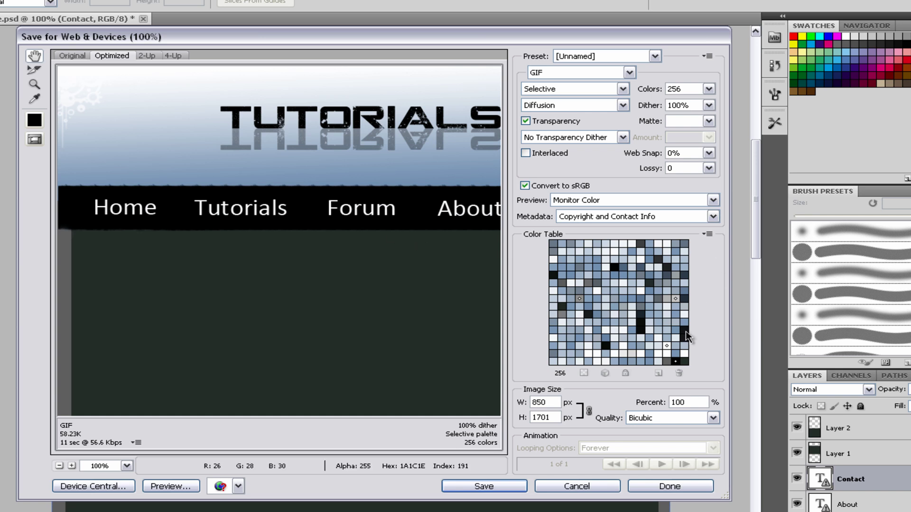
{"action": "left_click", "coordinate": [586, 488]}
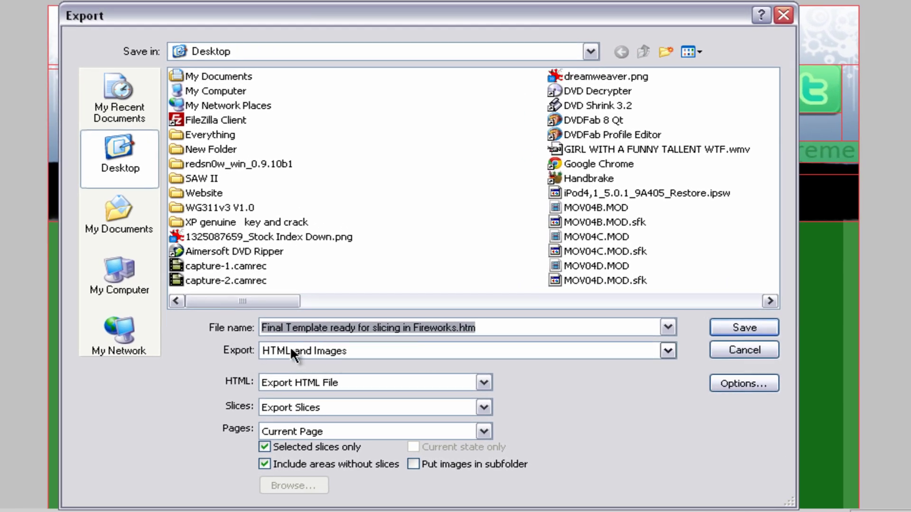
- Confirm HTML and Images as export type and 'Final Template ready for slicing in Fireworks.htm' as file name
{"action": "left_click", "coordinate": [291, 350]}
{"action": "left_click", "coordinate": [326, 376]}
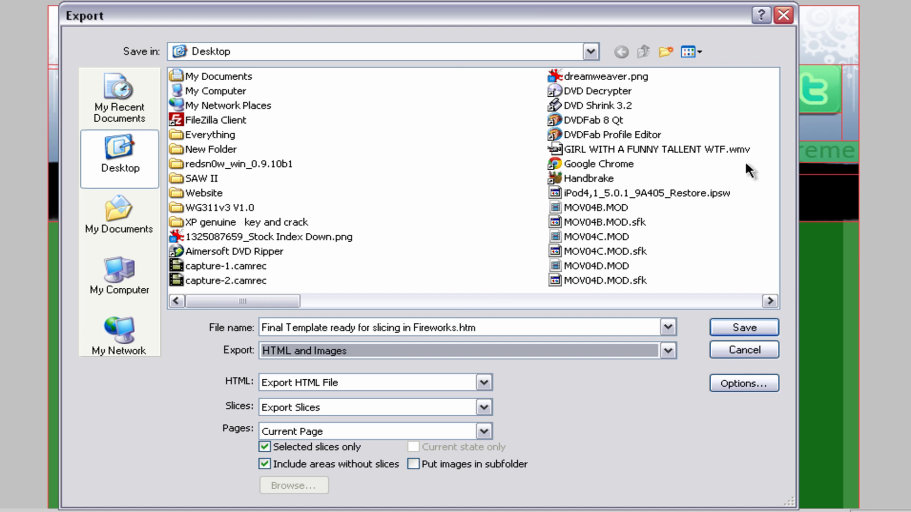
{"action": "left_click", "coordinate": [264, 328]}
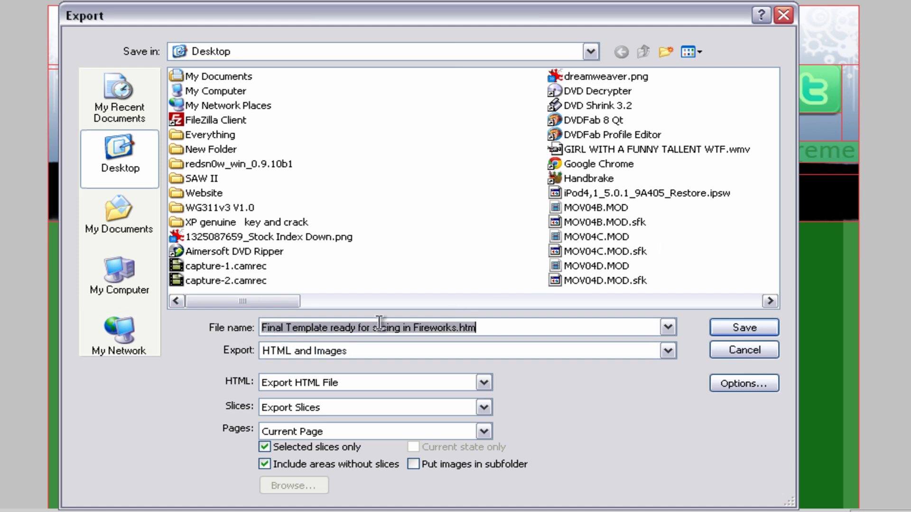
{"action": "left_click", "coordinate": [563, 329]}
{"action": "left_click_drag", "start_coordinate": [295, 301], "coordinate": [709, 271]}
- Create a new 'Sportsfan1100' folder on the Desktop and make it the export location
{"action": "right_click", "coordinate": [487, 177]}
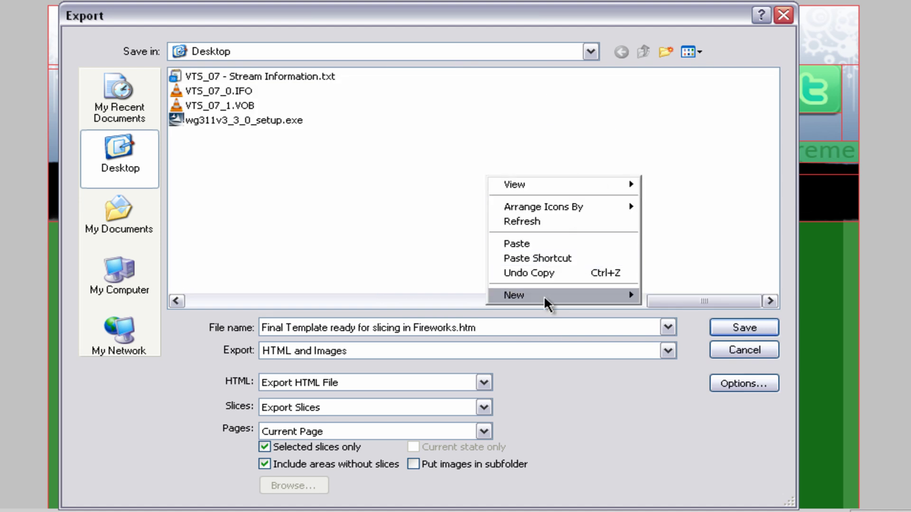
{"action": "mouse_move", "coordinate": [546, 295]}
{"action": "left_click", "coordinate": [656, 295]}
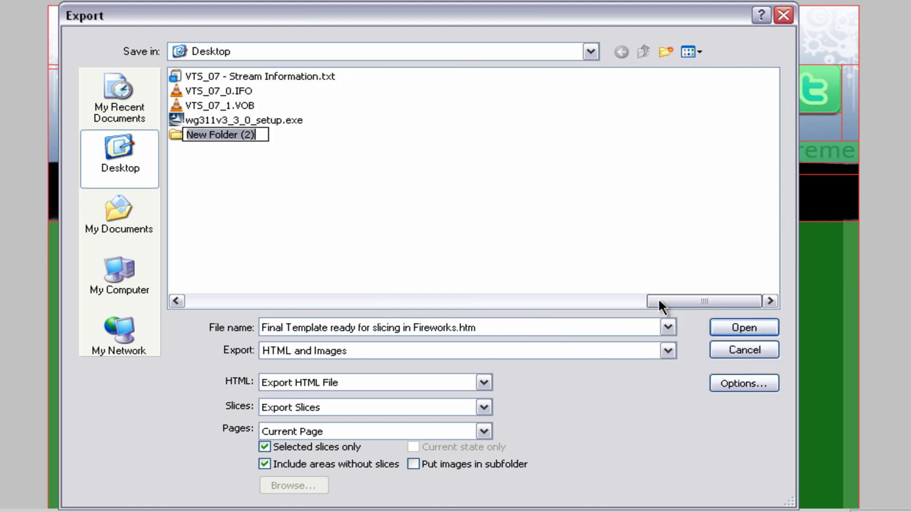
{"action": "type", "text": "We"}
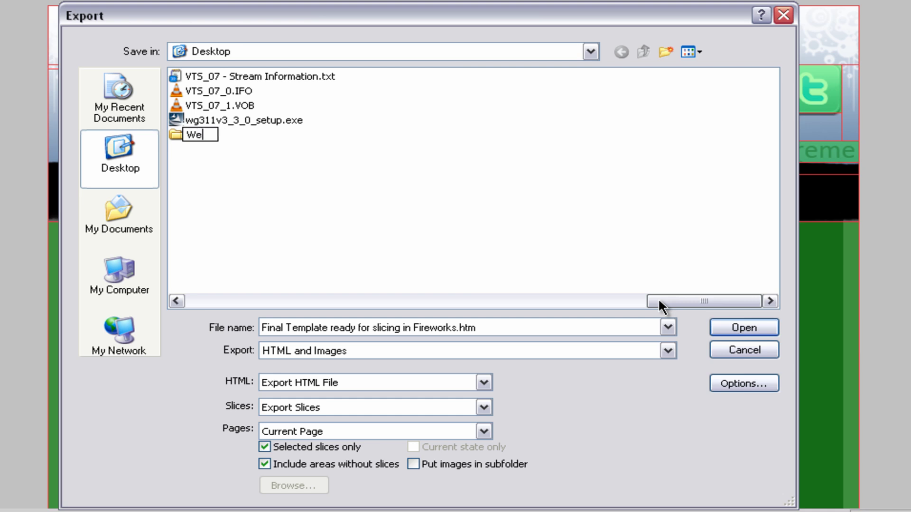
{"action": "type", "text": "portsfan11000"}
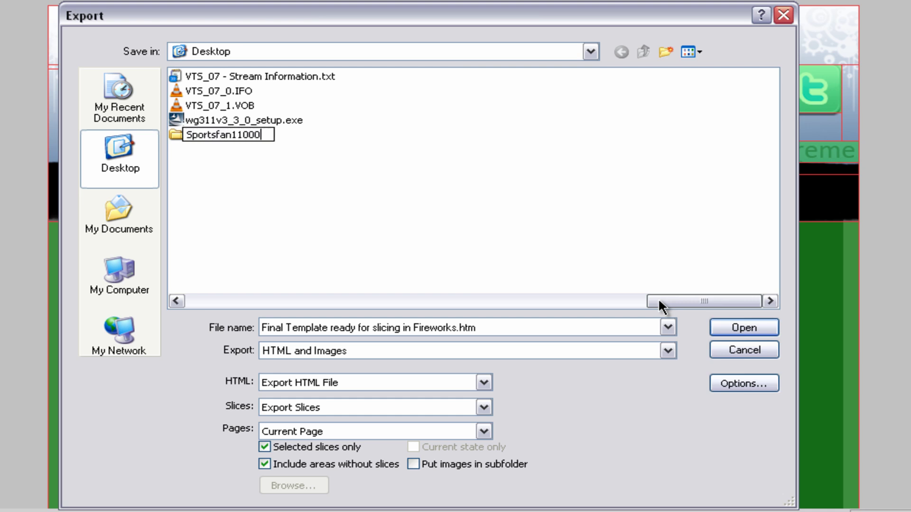
{"action": "key", "text": "BackSpace"}
{"action": "key", "text": "Return"}
{"action": "double_click", "coordinate": [240, 135]}
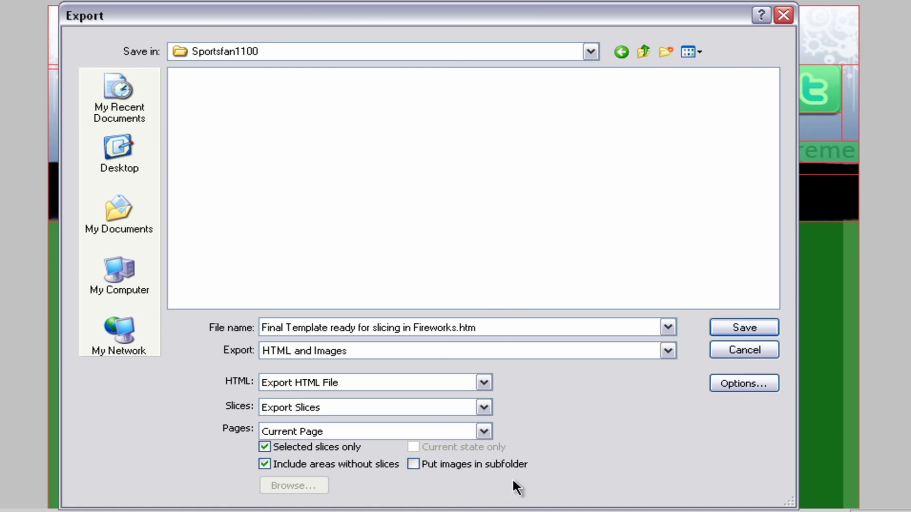
- Keep the exported images alongside the HTML instead of in an images subfolder
{"action": "left_click", "coordinate": [512, 465]}
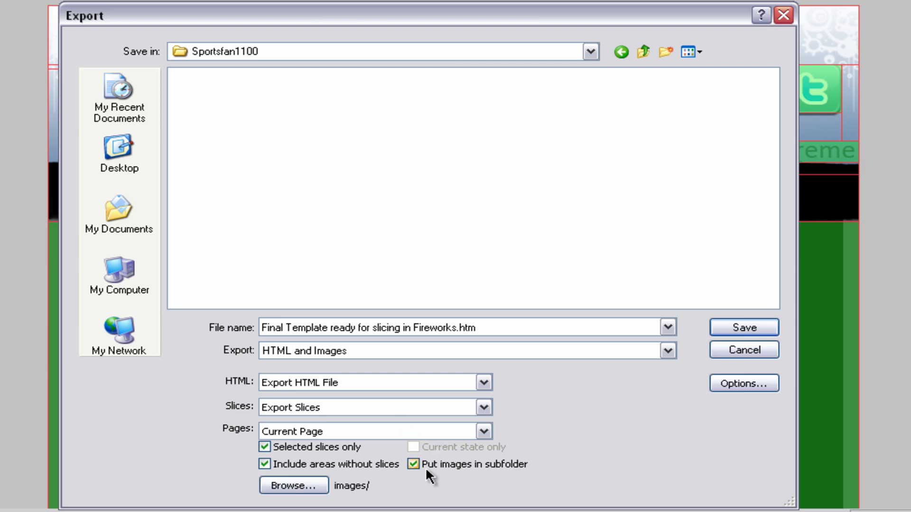
{"action": "left_click", "coordinate": [295, 486]}
{"action": "left_click", "coordinate": [573, 352]}
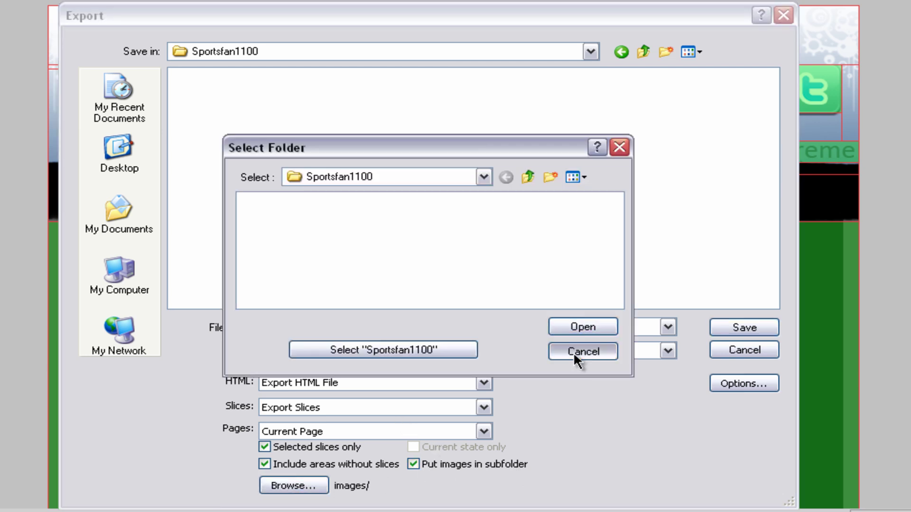
{"action": "left_click", "coordinate": [413, 464]}
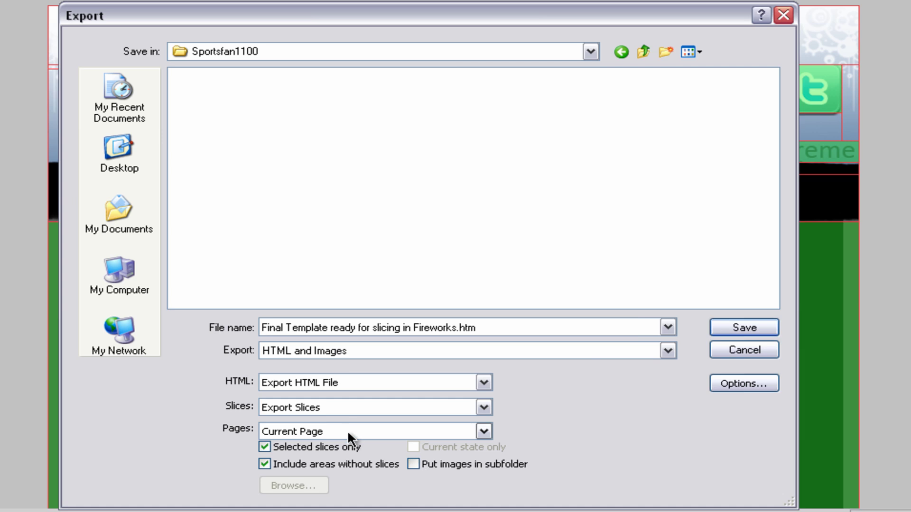
- Keep Export HTML File and Current Page only, and export all slices, not just selected ones
{"action": "left_click", "coordinate": [305, 382]}
{"action": "left_click", "coordinate": [351, 391]}
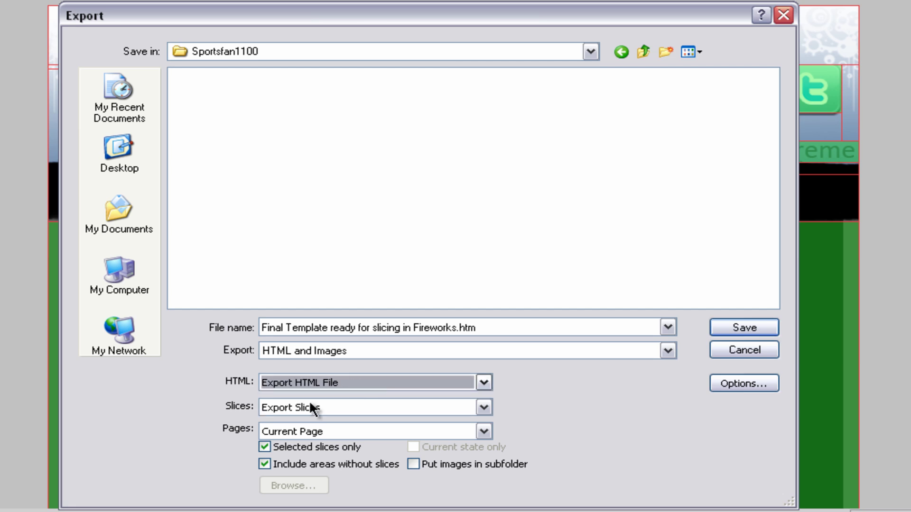
{"action": "left_click", "coordinate": [303, 382]}
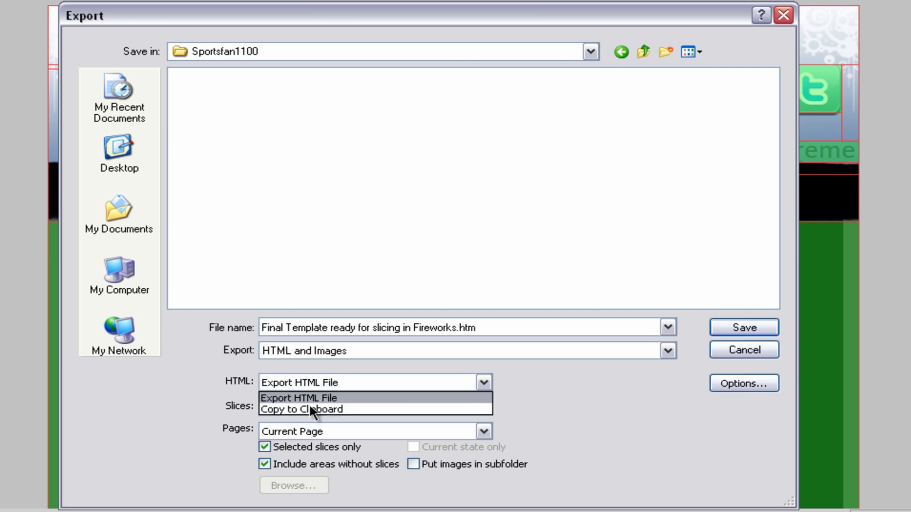
{"action": "left_click", "coordinate": [310, 378]}
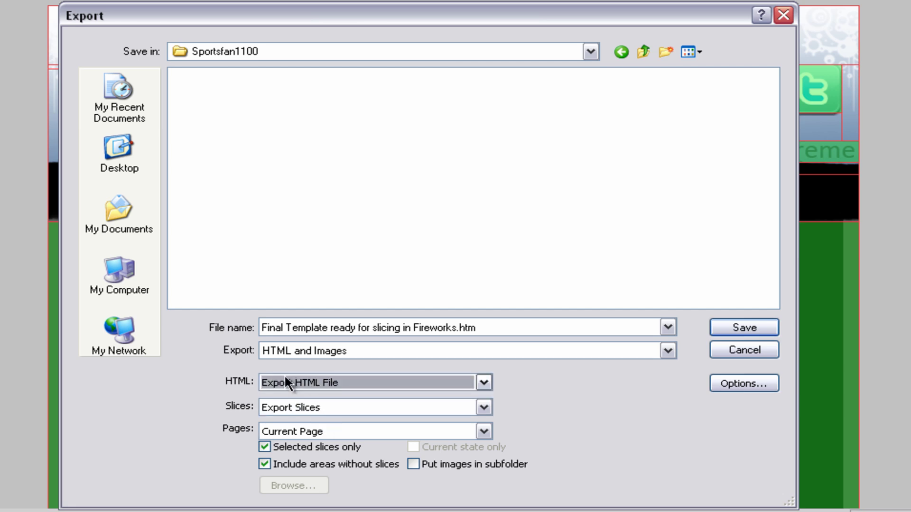
{"action": "left_click", "coordinate": [301, 434]}
{"action": "left_click", "coordinate": [306, 431]}
{"action": "left_click", "coordinate": [392, 80]}
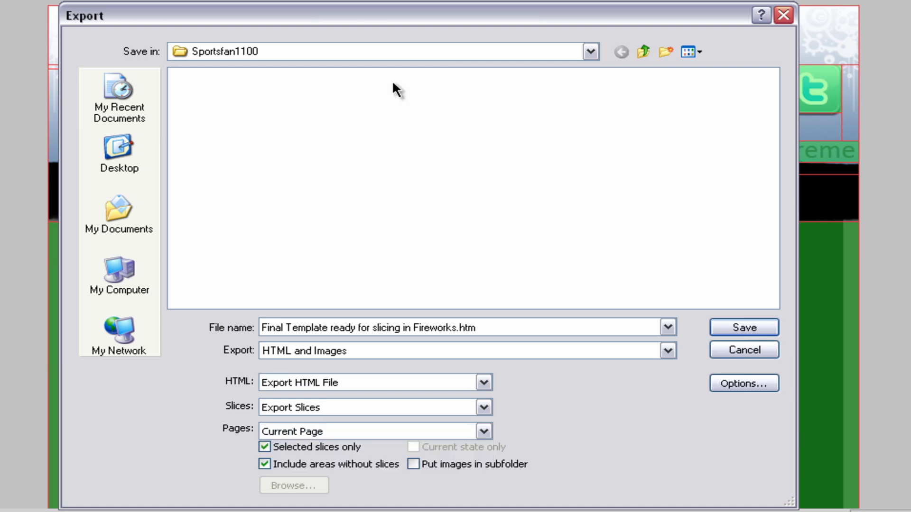
{"action": "left_click", "coordinate": [303, 447]}
- Save the export, writing the HTML and slice images into Sportsfan1100
{"action": "left_click_drag", "start_coordinate": [250, 24], "coordinate": [417, 33]}
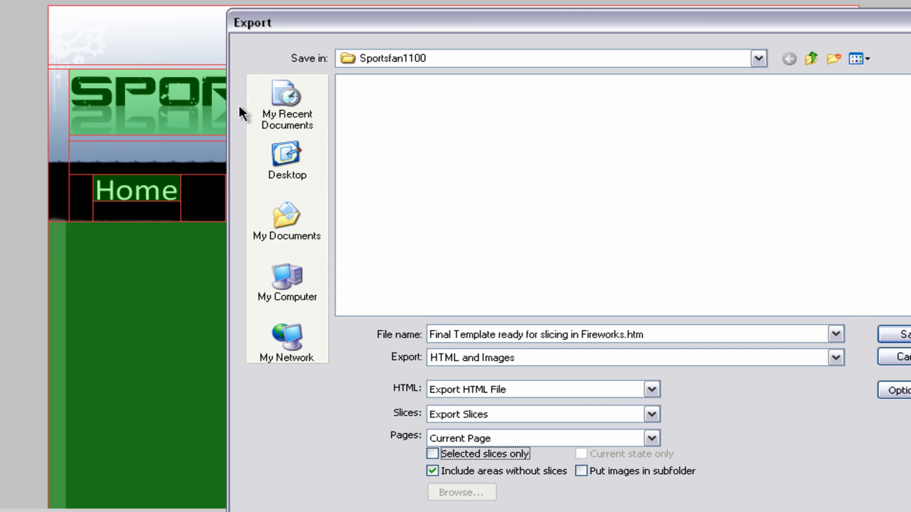
{"action": "left_click_drag", "start_coordinate": [320, 25], "coordinate": [183, 23]}
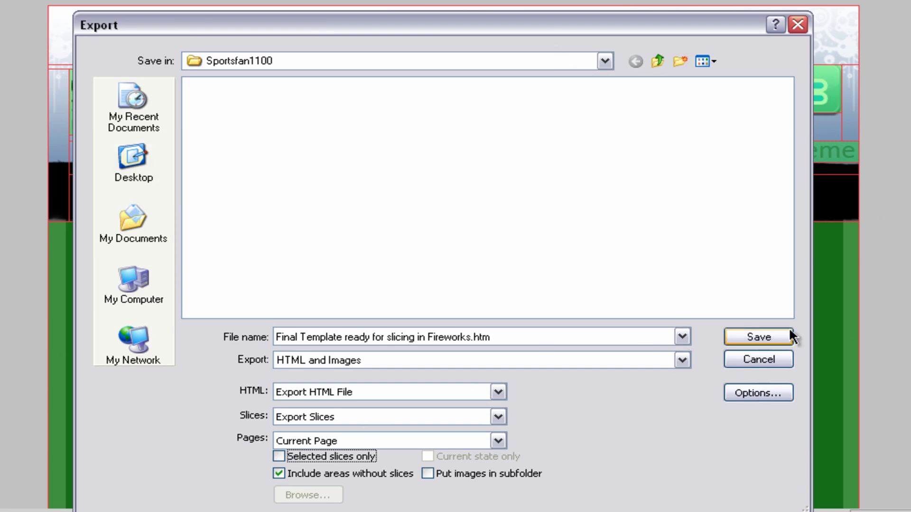
{"action": "left_click", "coordinate": [779, 338]}
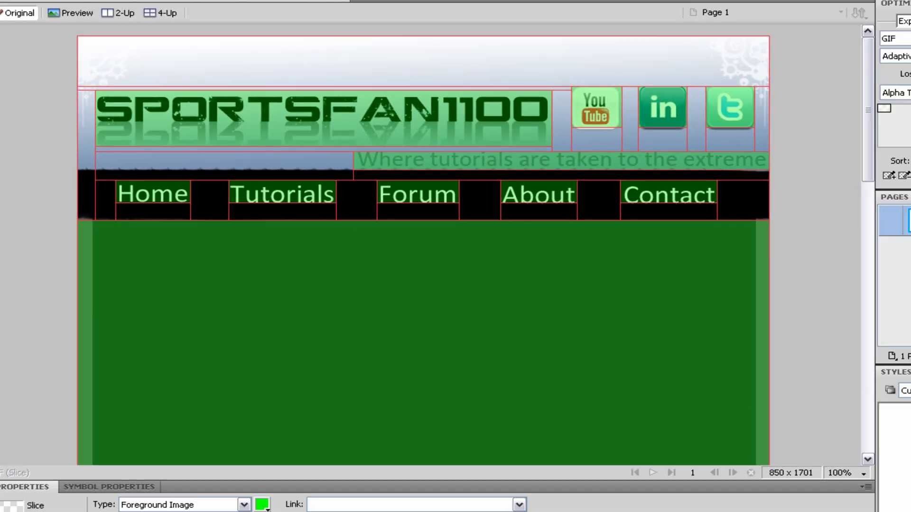
- Preview the exported Sportsfan1100 .htm page in Chrome, then close it and switch to Dreamweaver
{"action": "left_click", "coordinate": [593, 504]}
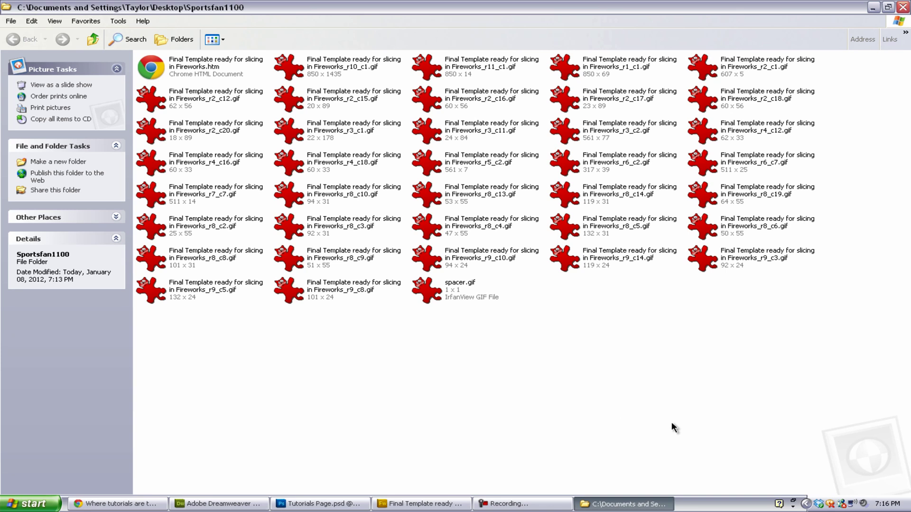
{"action": "left_click_drag", "start_coordinate": [712, 426], "coordinate": [170, 110]}
{"action": "left_click", "coordinate": [417, 363]}
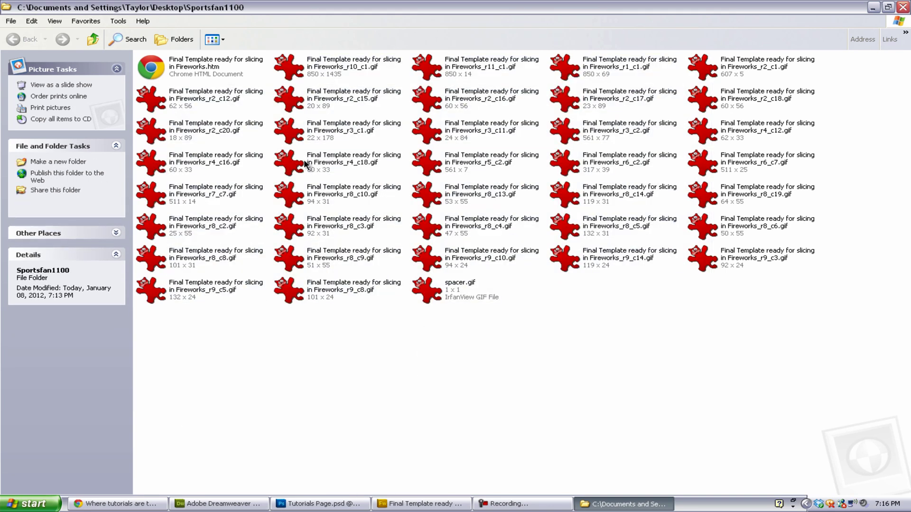
{"action": "left_click", "coordinate": [218, 67]}
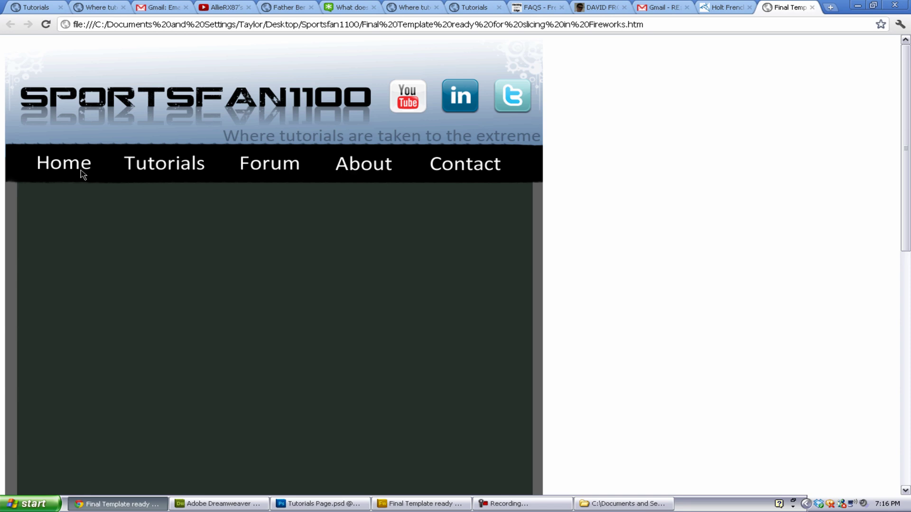
{"action": "key", "text": "ctrl+w"}
{"action": "key", "text": "alt+Tab"}
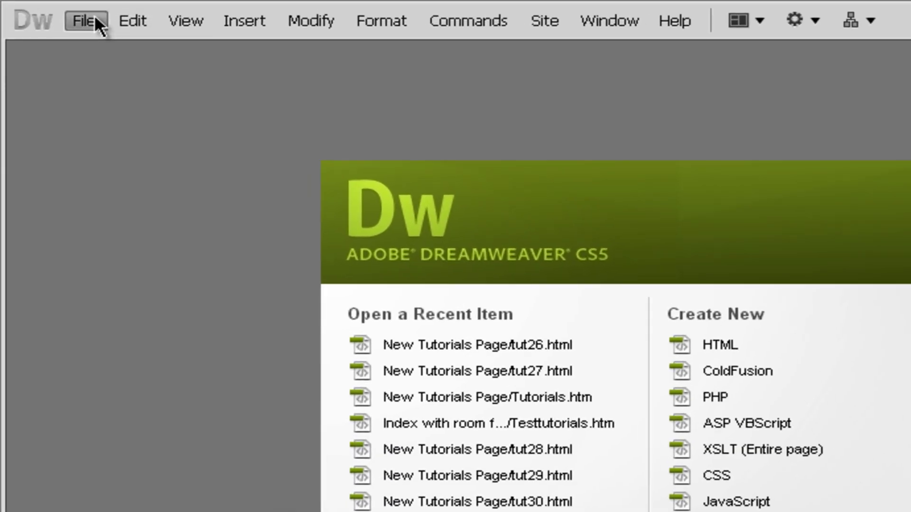
- Open 'Final Template ready for slicing in Fireworks.htm' from Desktop > Sportsfan1100 and view the page top
{"action": "left_click", "coordinate": [40, 10]}
{"action": "left_click", "coordinate": [98, 66]}
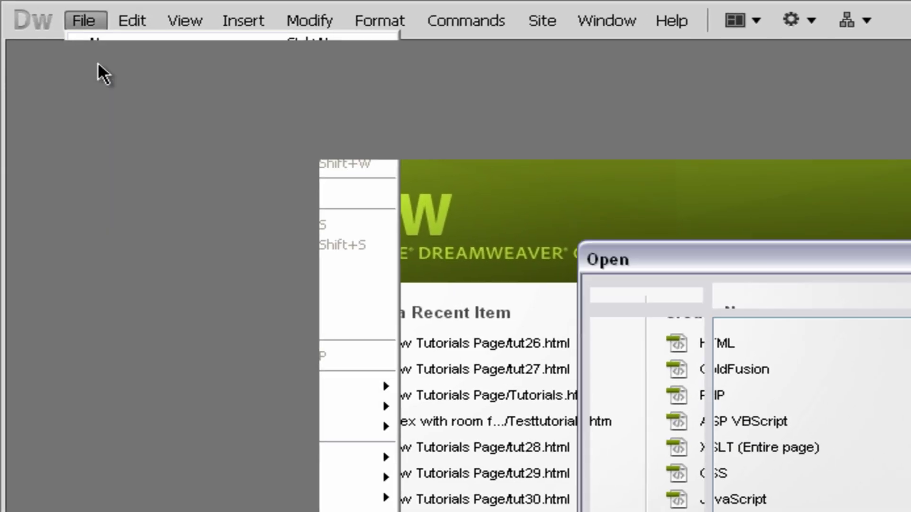
{"action": "left_click_drag", "start_coordinate": [910, 258], "coordinate": [252, 292]}
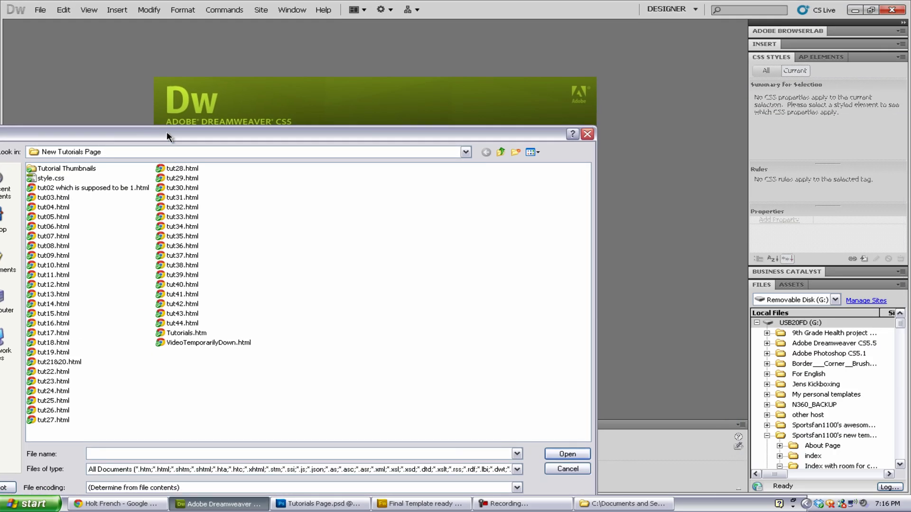
{"action": "left_click_drag", "start_coordinate": [167, 132], "coordinate": [357, 75]}
{"action": "left_click", "coordinate": [181, 162]}
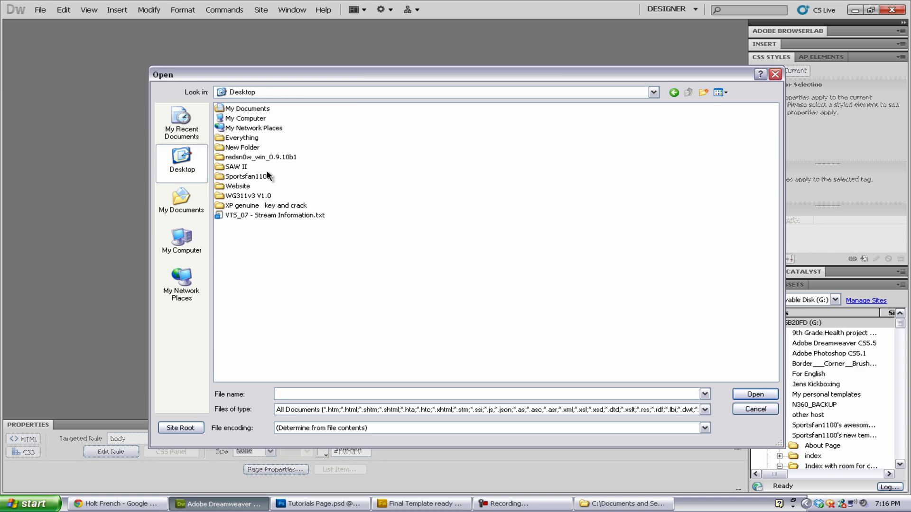
{"action": "double_click", "coordinate": [253, 177]}
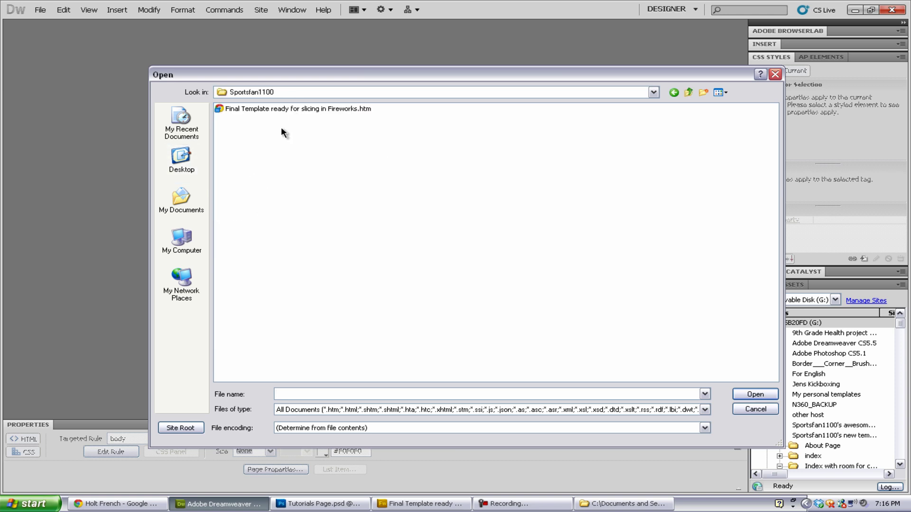
{"action": "left_click", "coordinate": [279, 110]}
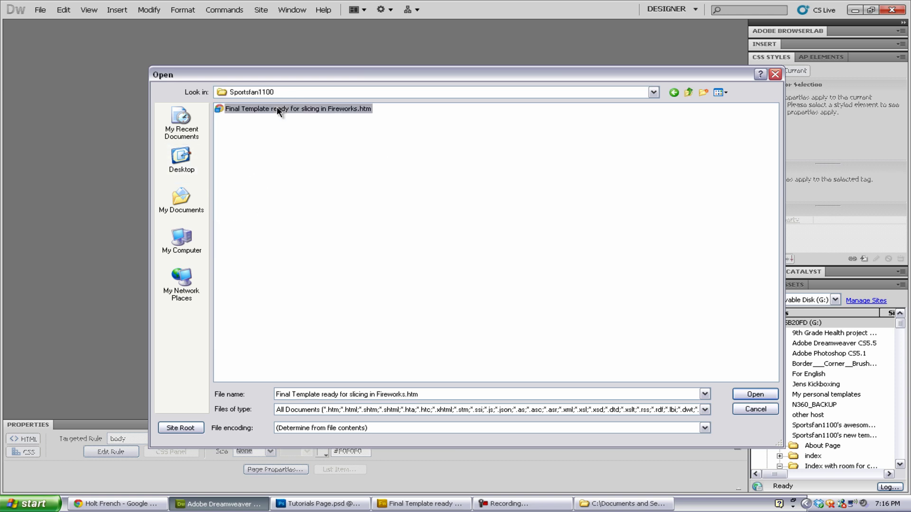
{"action": "double_click", "coordinate": [278, 109]}
{"action": "scroll", "coordinate": [380, 204], "scroll_direction": "down", "scroll_amount": 3}
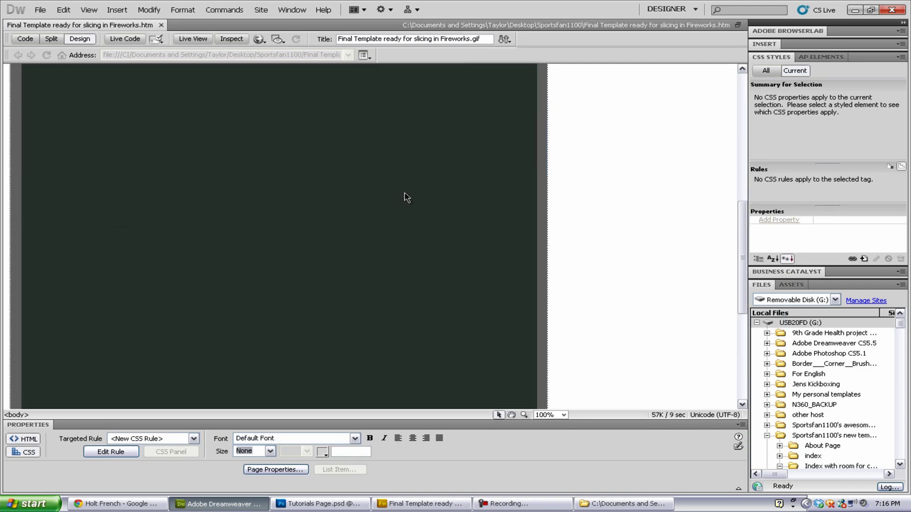
{"action": "scroll", "coordinate": [465, 190], "scroll_direction": "up", "scroll_amount": 5}
{"action": "scroll", "coordinate": [504, 215], "scroll_direction": "up", "scroll_amount": 1}
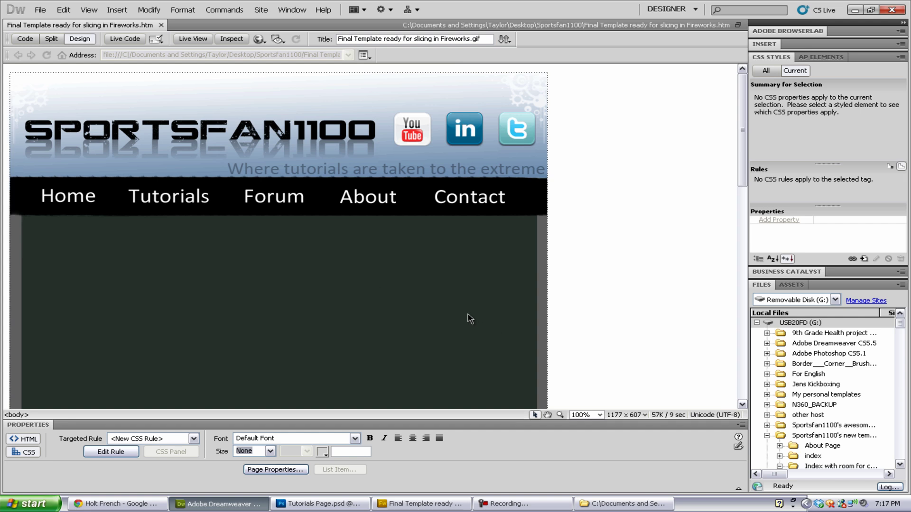
{"action": "left_click", "coordinate": [132, 150]}
{"action": "left_click", "coordinate": [428, 132]}
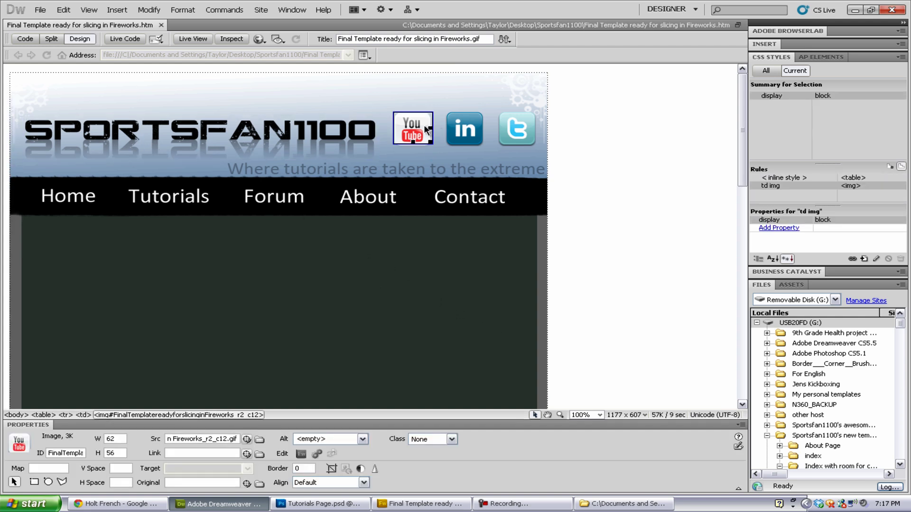
{"action": "left_click", "coordinate": [481, 135]}
{"action": "left_click", "coordinate": [530, 130]}
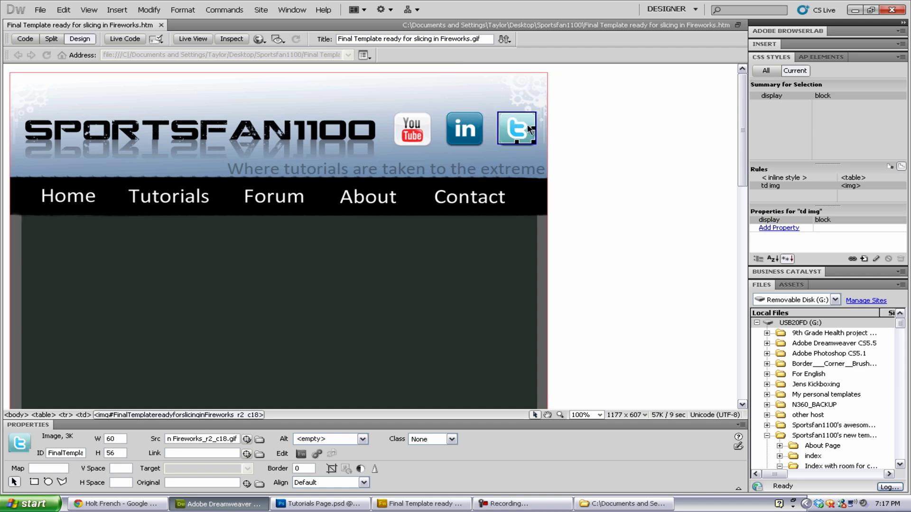
{"action": "left_click", "coordinate": [494, 175]}
{"action": "left_click", "coordinate": [488, 195]}
{"action": "left_click", "coordinate": [450, 242]}
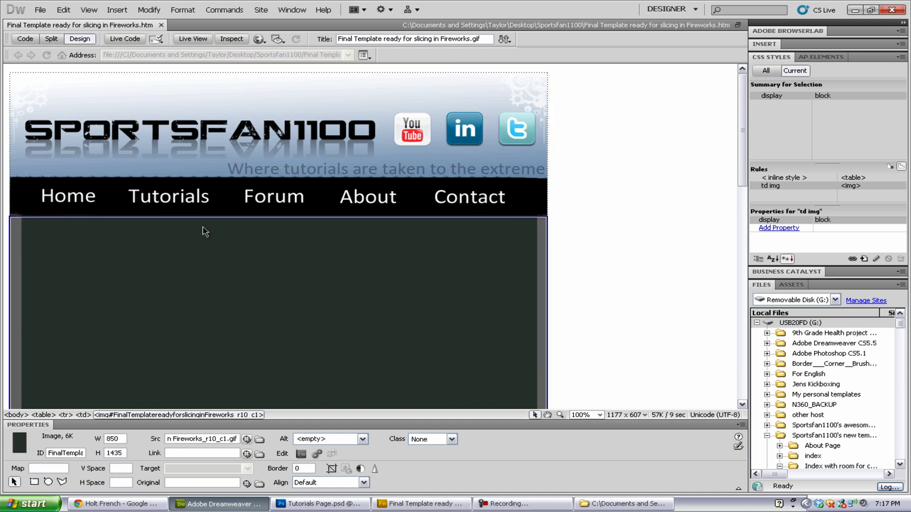
{"action": "left_click", "coordinate": [85, 197]}
{"action": "right_click", "coordinate": [80, 191]}
{"action": "left_click", "coordinate": [176, 255]}
{"action": "left_click", "coordinate": [133, 183]}
{"action": "left_click", "coordinate": [179, 203]}
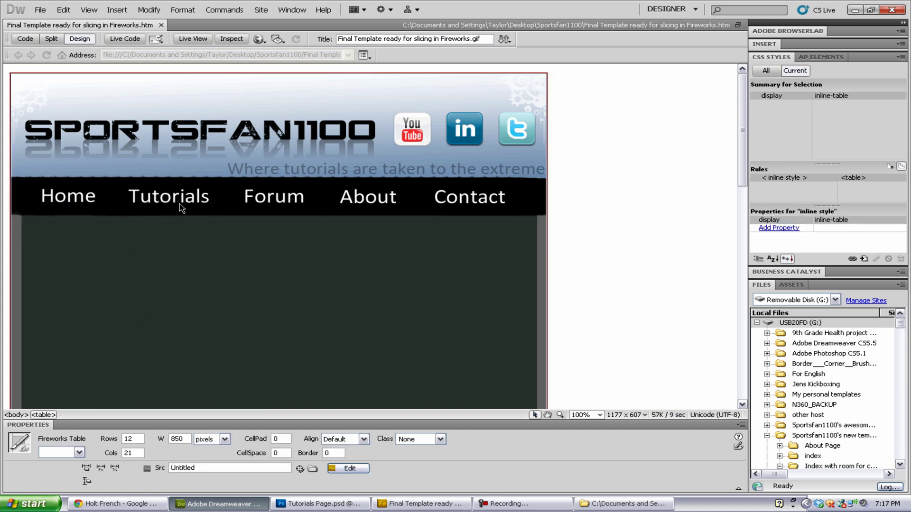
{"action": "key", "text": "Delete"}
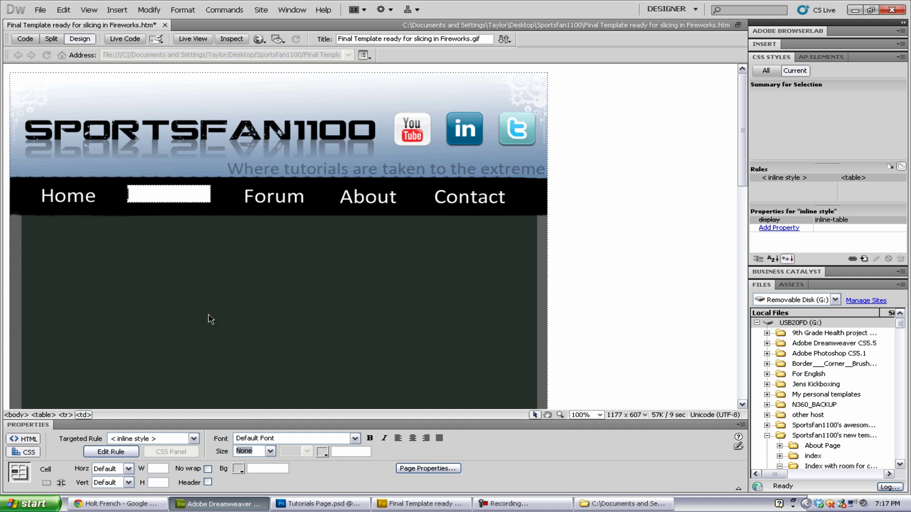
{"action": "key", "text": "ctrl+z"}
{"action": "left_click", "coordinate": [579, 198]}
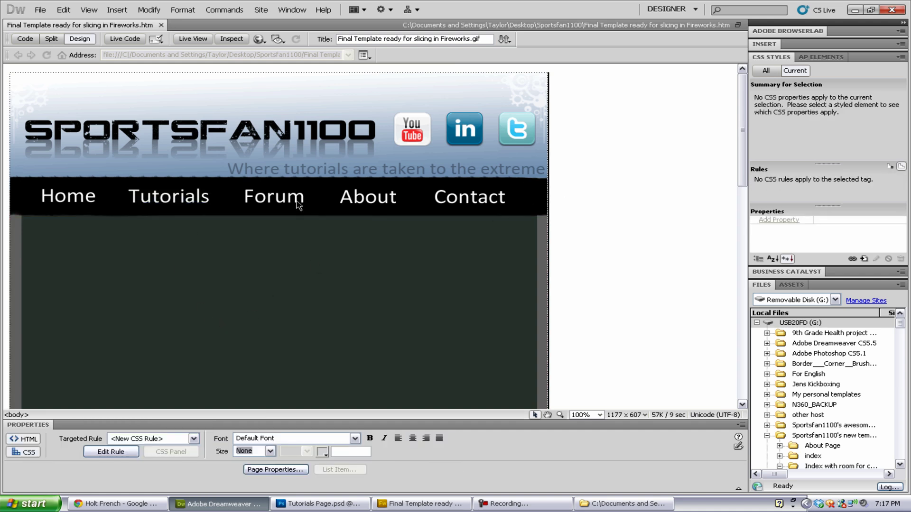
- In Code view, add a <center> tag on a new line after </head>
{"action": "left_click", "coordinate": [26, 39]}
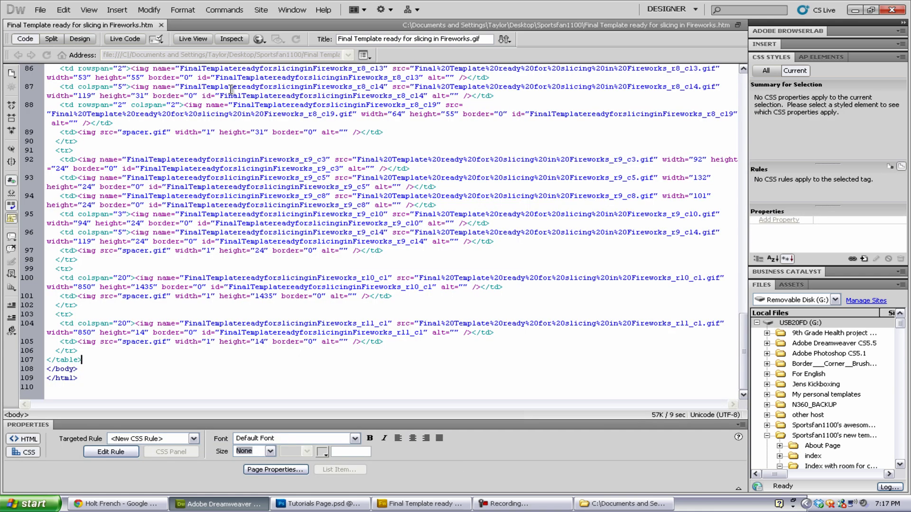
{"action": "scroll", "coordinate": [62, 150], "scroll_direction": "down", "scroll_amount": 5}
{"action": "scroll", "coordinate": [62, 150], "scroll_direction": "up", "scroll_amount": 10}
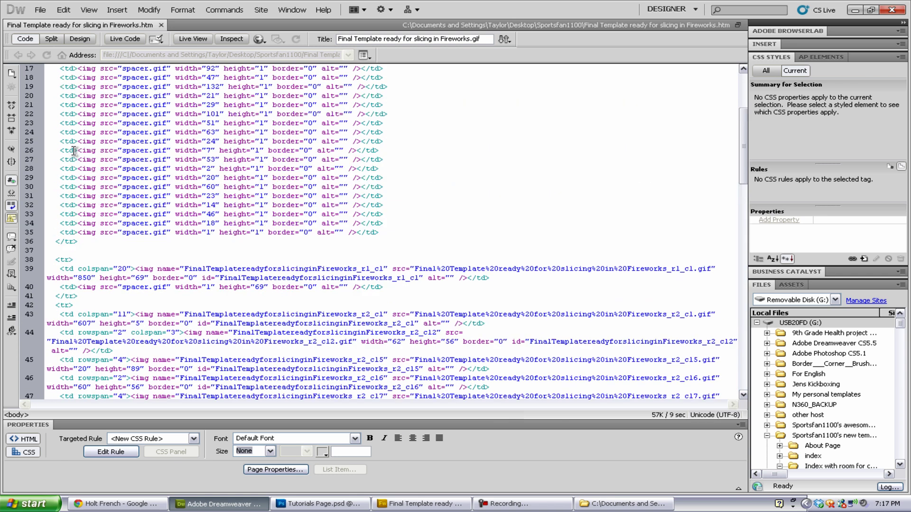
{"action": "left_click", "coordinate": [47, 106]}
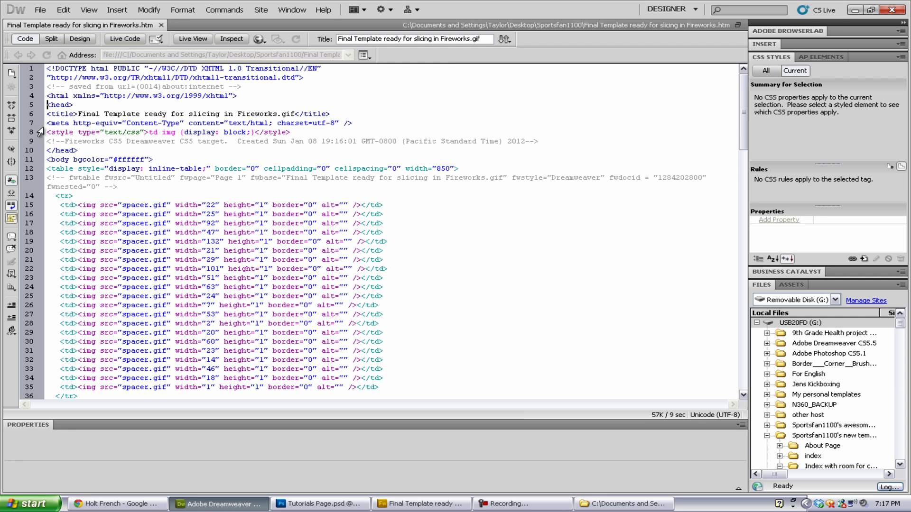
{"action": "left_click", "coordinate": [47, 167]}
{"action": "key", "text": "Return"}
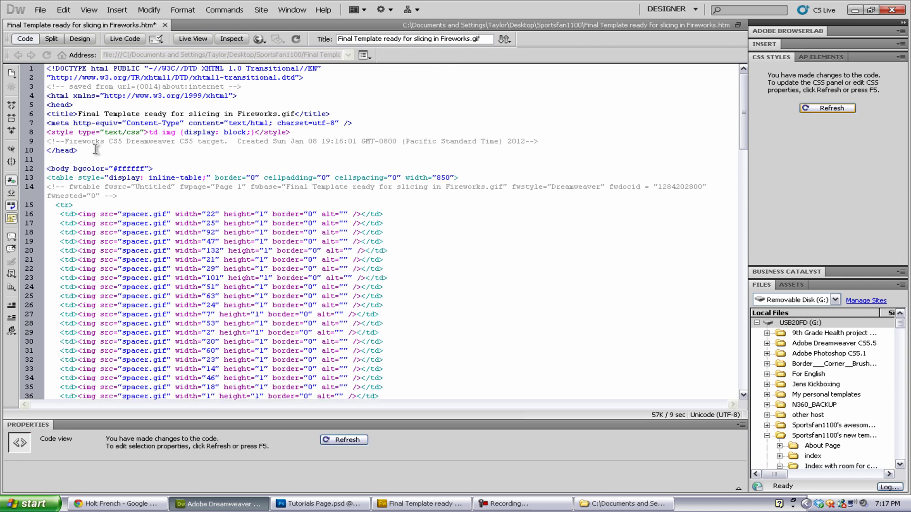
{"action": "type", "text": "<center>"}
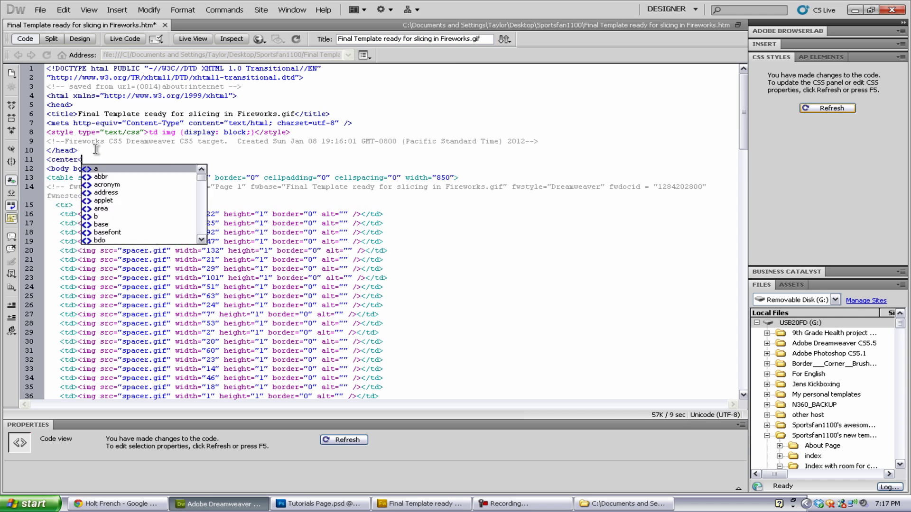
- Add a closing </center> tag on a new line just before </html>
{"action": "scroll", "coordinate": [95, 149], "scroll_direction": "down", "scroll_amount": 20}
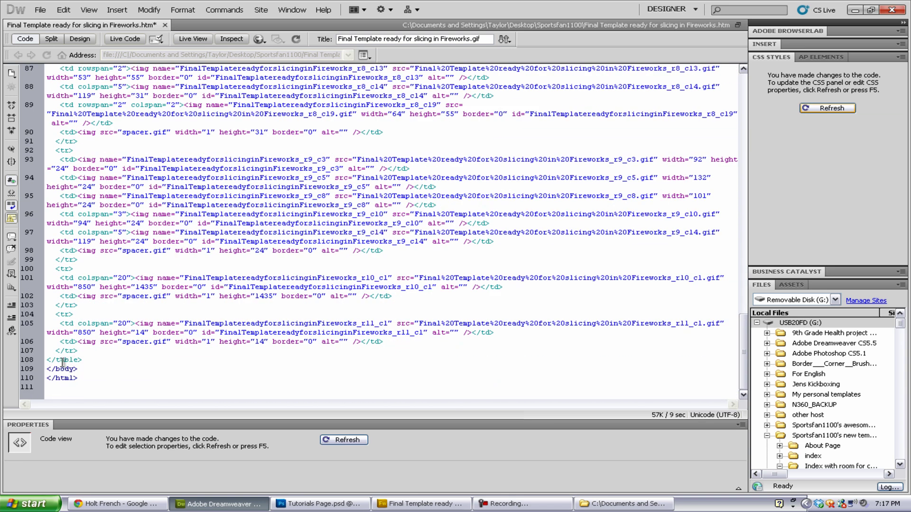
{"action": "key", "text": "Return"}
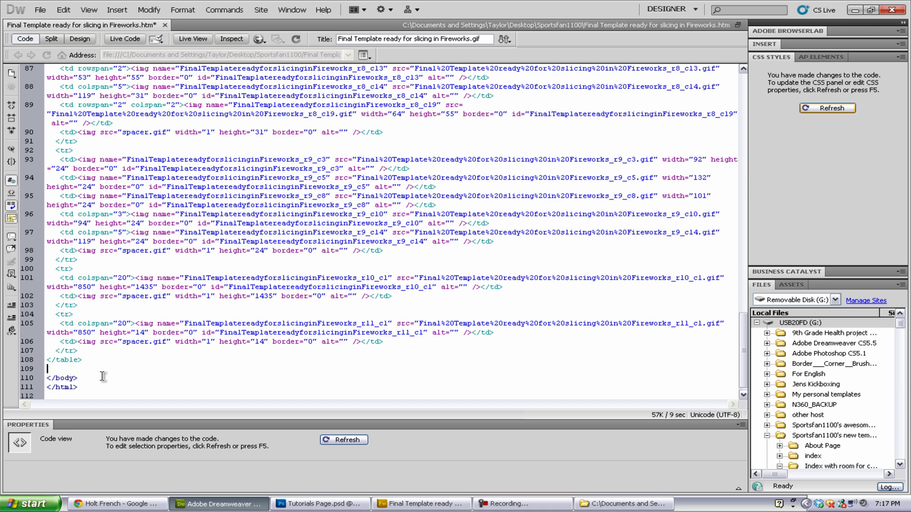
{"action": "type", "text": "</"}
{"action": "key", "text": "BackSpace"}
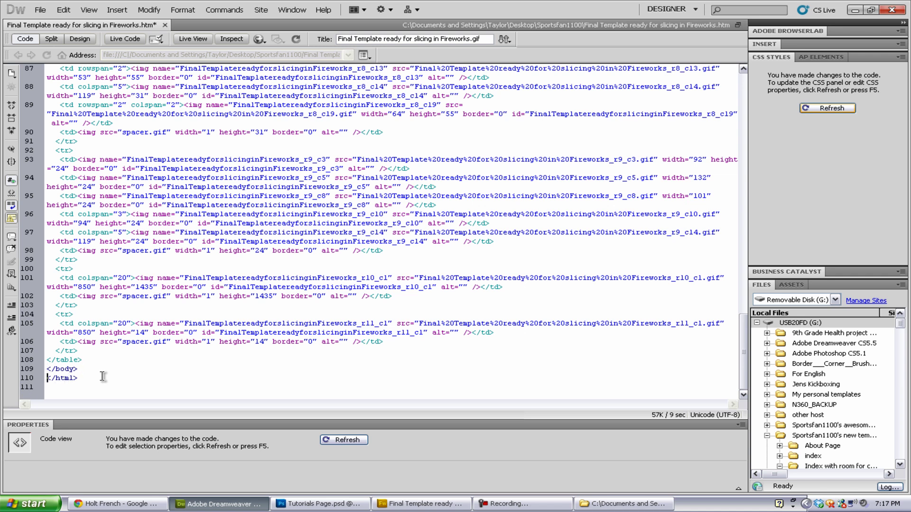
{"action": "key", "text": "Return"}
{"action": "key", "text": "Up"}
{"action": "type", "text": "</"}
- Return to Design view and inspect the navigation bar table, Tutorials button and cell below
{"action": "left_click", "coordinate": [82, 40]}
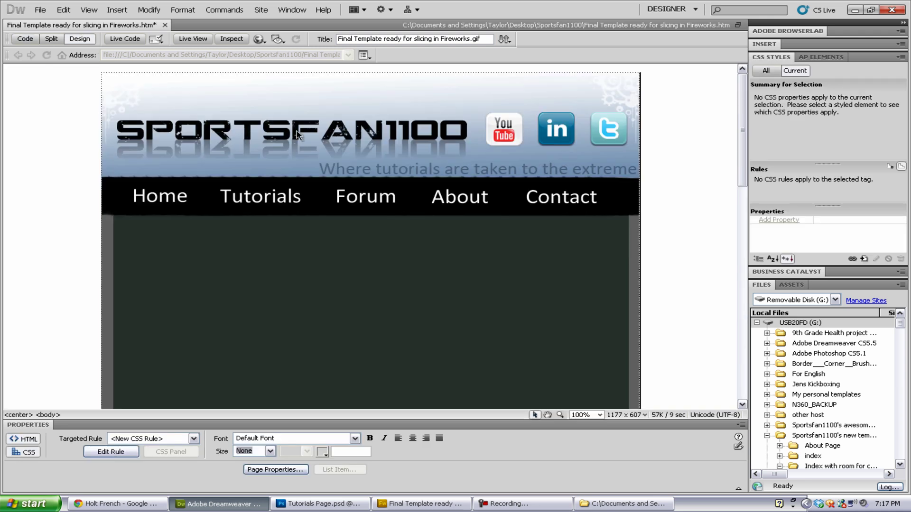
{"action": "scroll", "coordinate": [550, 221], "scroll_direction": "down", "scroll_amount": 5}
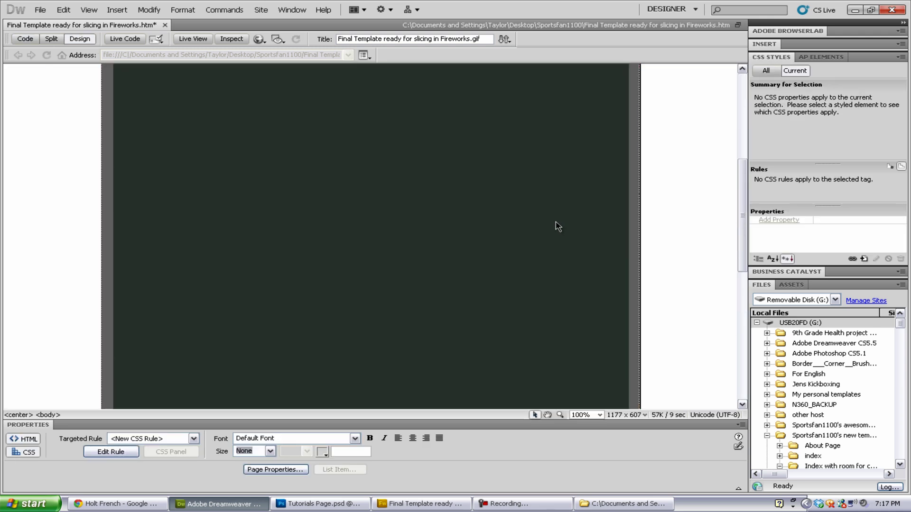
{"action": "scroll", "coordinate": [558, 217], "scroll_direction": "up", "scroll_amount": 5}
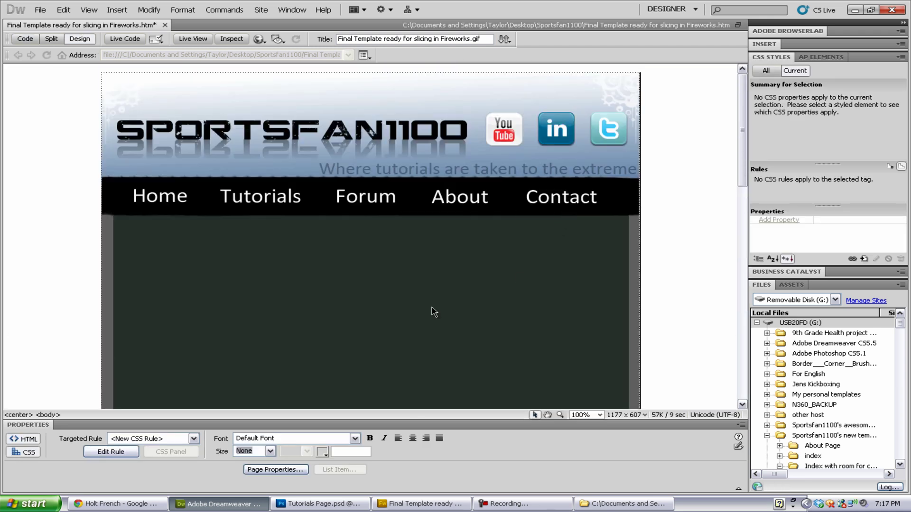
{"action": "left_click", "coordinate": [161, 204]}
{"action": "left_click", "coordinate": [285, 205]}
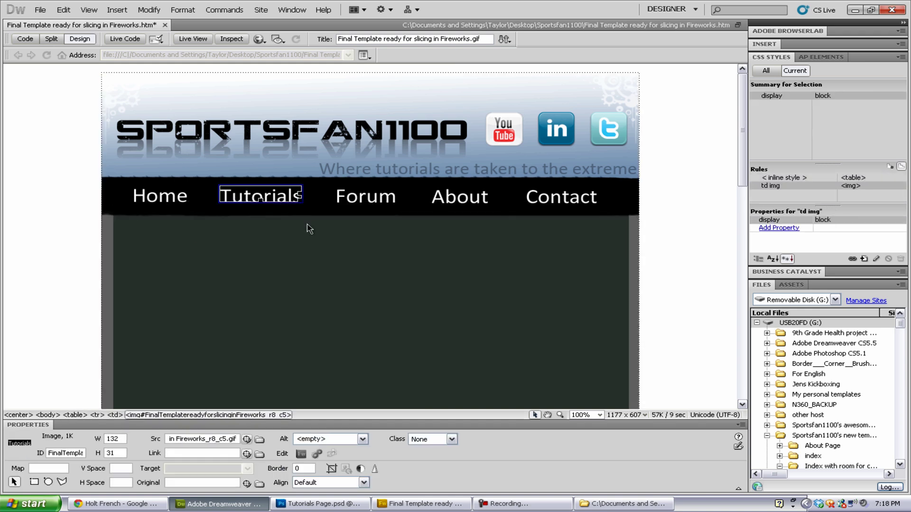
{"action": "left_click", "coordinate": [310, 229]}
- Check the dark content area image's properties in the Property inspector, then deselect it
{"action": "scroll", "coordinate": [435, 325], "scroll_direction": "down", "scroll_amount": 5}
{"action": "scroll", "coordinate": [427, 297], "scroll_direction": "up", "scroll_amount": 5}
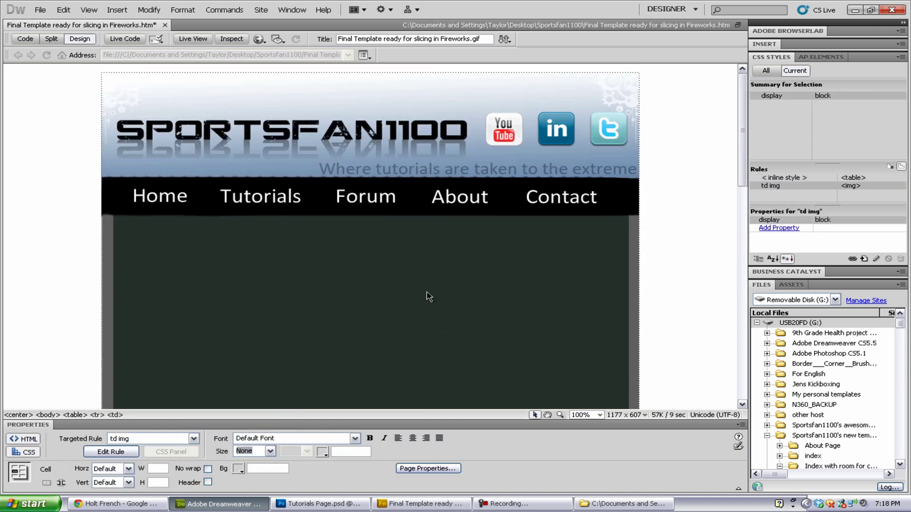
{"action": "left_click", "coordinate": [536, 351]}
{"action": "scroll", "coordinate": [537, 351], "scroll_direction": "down", "scroll_amount": 5}
{"action": "left_click", "coordinate": [657, 271]}
{"action": "scroll", "coordinate": [661, 299], "scroll_direction": "up", "scroll_amount": 5}
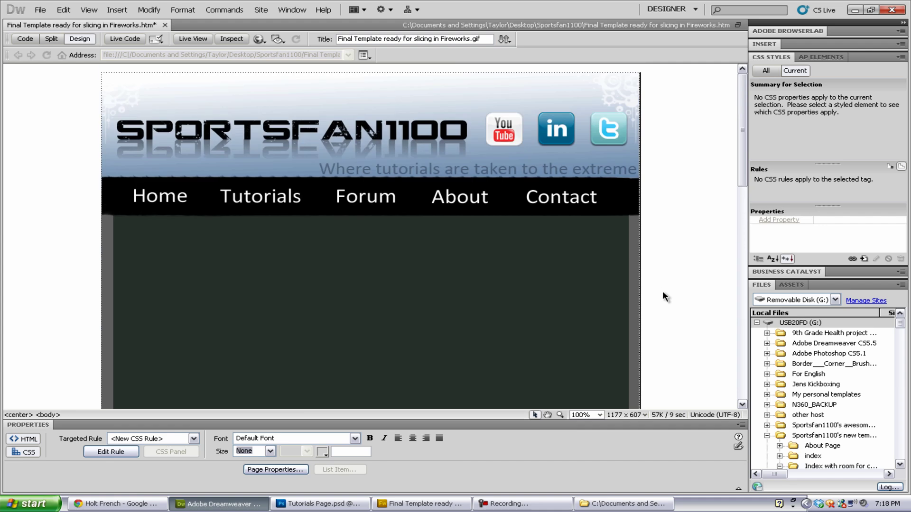
{"action": "left_click", "coordinate": [460, 269]}
{"action": "scroll", "coordinate": [607, 318], "scroll_direction": "down", "scroll_amount": 5}
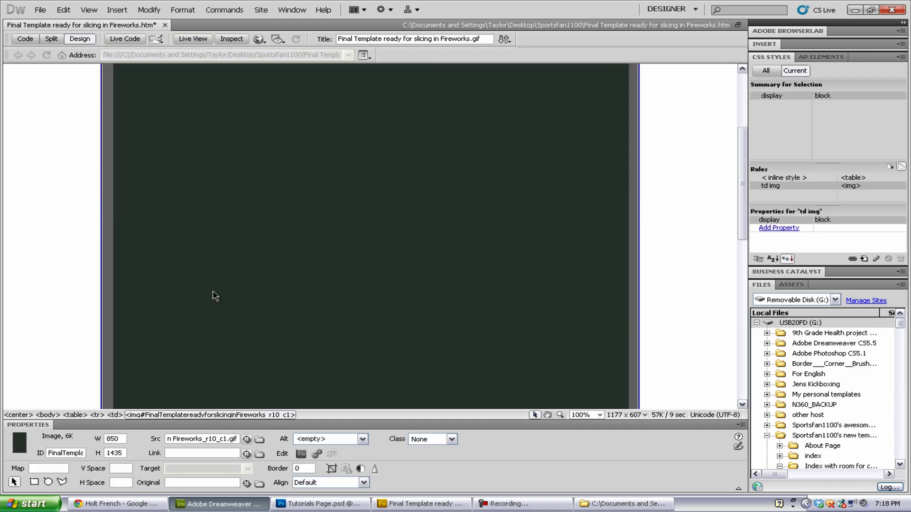
{"action": "scroll", "coordinate": [214, 296], "scroll_direction": "up", "scroll_amount": 5}
{"action": "left_click", "coordinate": [57, 345]}
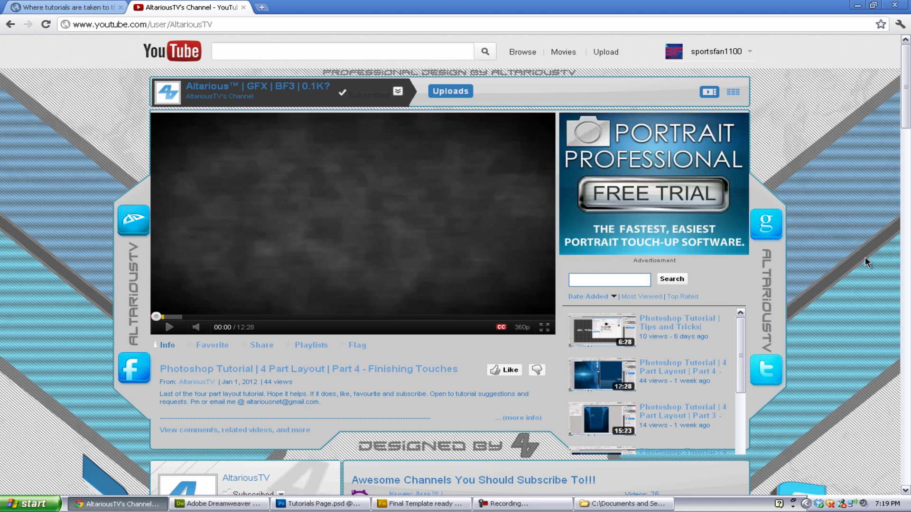
- Scroll through the AltariousTV YouTube channel page and return to its top
{"action": "scroll", "coordinate": [864, 263], "scroll_direction": "down", "scroll_amount": 20}
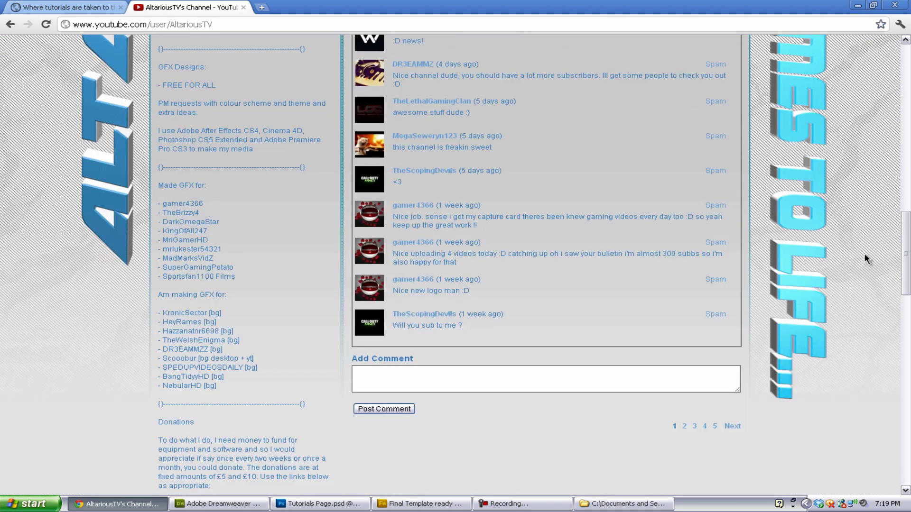
{"action": "scroll", "coordinate": [865, 257], "scroll_direction": "up", "scroll_amount": 10}
{"action": "scroll", "coordinate": [865, 256], "scroll_direction": "up", "scroll_amount": 10}
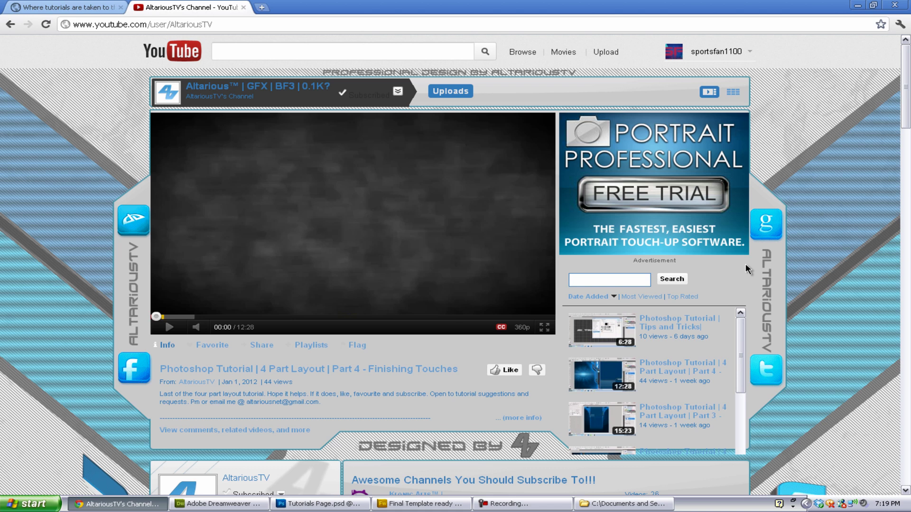
{"action": "scroll", "coordinate": [696, 325], "scroll_direction": "down", "scroll_amount": 3}
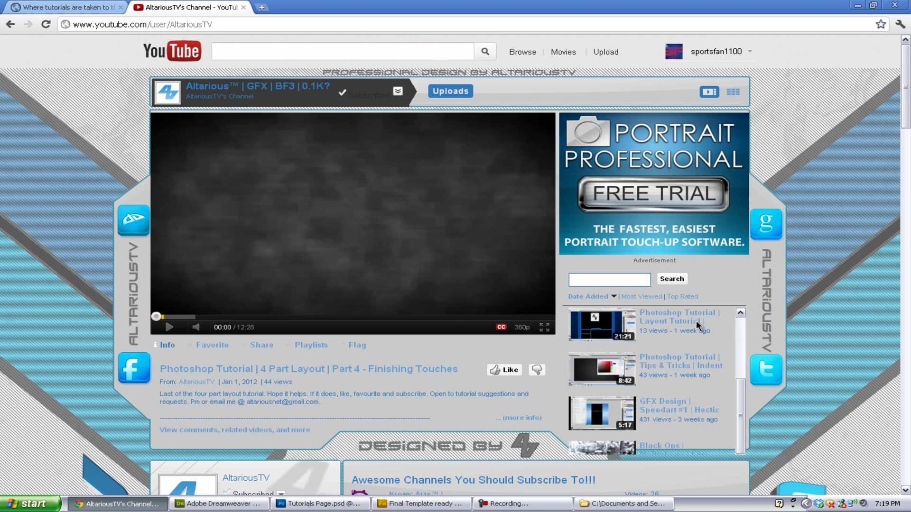
{"action": "scroll", "coordinate": [696, 325], "scroll_direction": "down", "scroll_amount": 2}
{"action": "scroll", "coordinate": [762, 333], "scroll_direction": "down", "scroll_amount": 7}
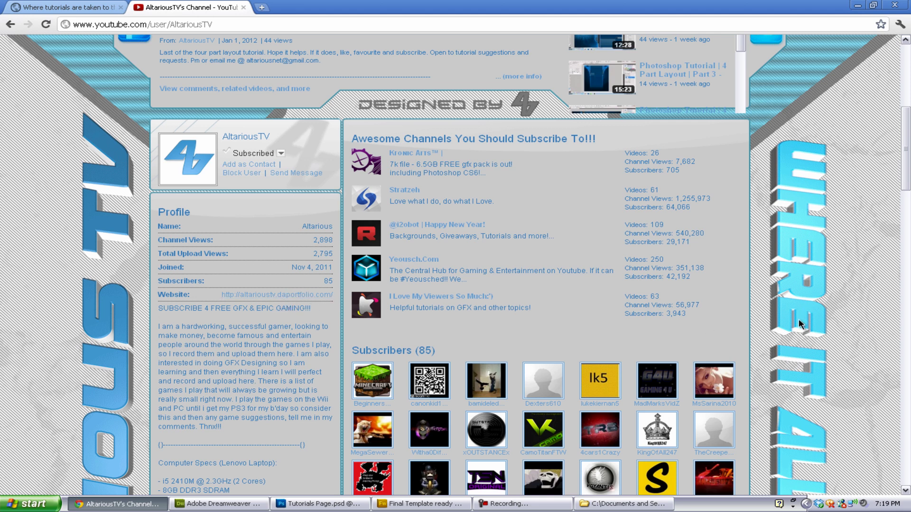
{"action": "scroll", "coordinate": [800, 325], "scroll_direction": "up", "scroll_amount": 5}
{"action": "scroll", "coordinate": [787, 337], "scroll_direction": "down", "scroll_amount": 3}
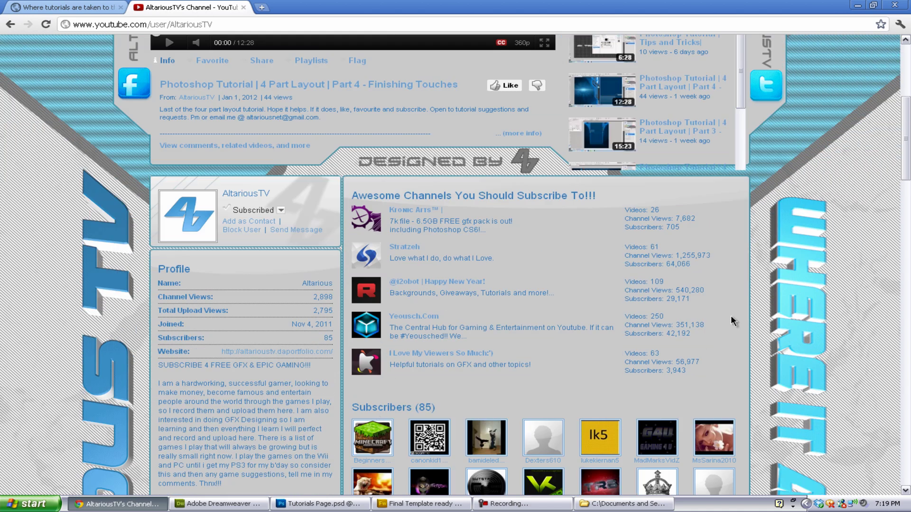
{"action": "scroll", "coordinate": [443, 348], "scroll_direction": "down", "scroll_amount": 4}
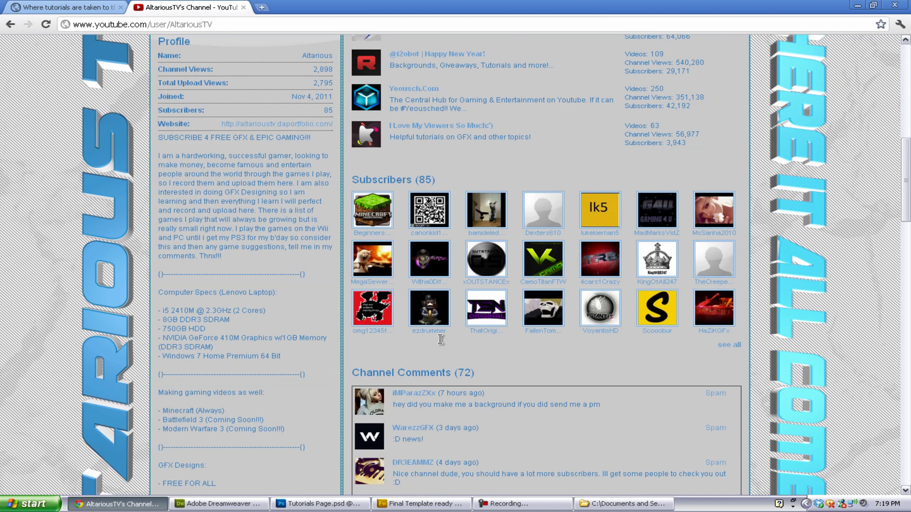
{"action": "scroll", "coordinate": [441, 339], "scroll_direction": "up", "scroll_amount": 7}
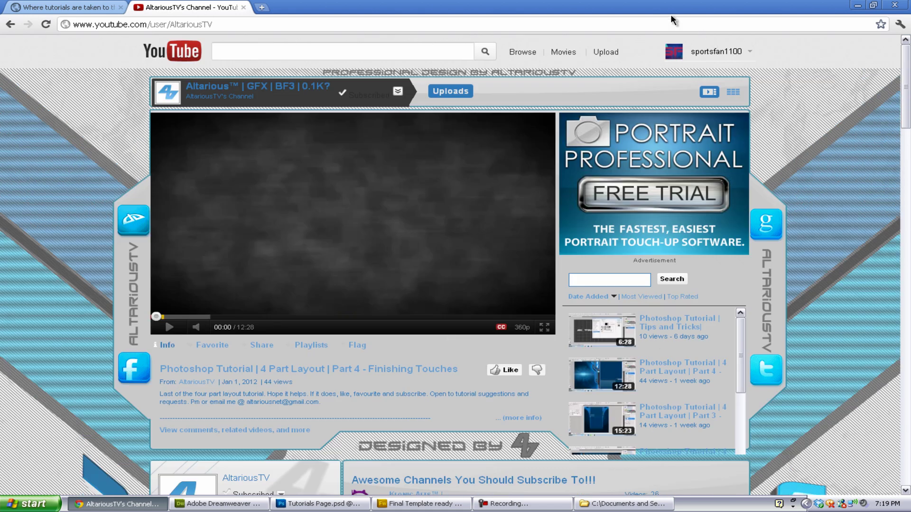
{"action": "scroll", "coordinate": [886, 125], "scroll_direction": "down", "scroll_amount": 10}
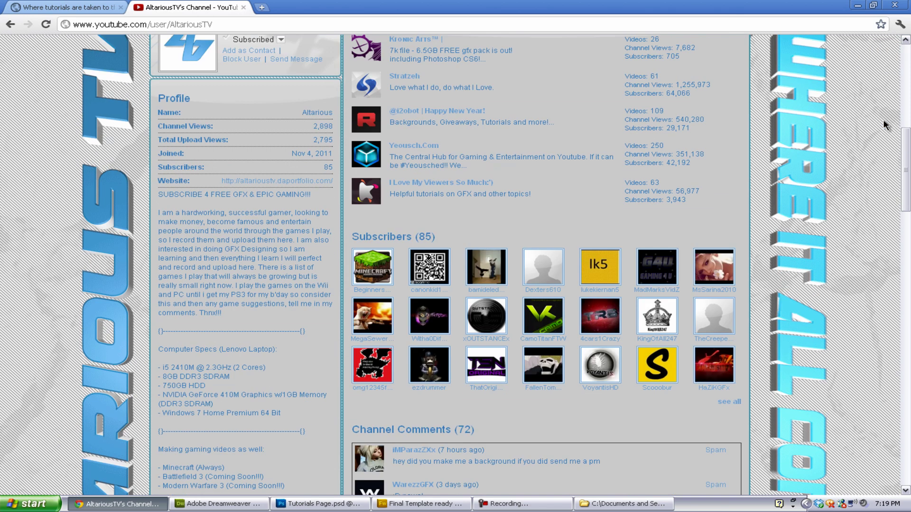
{"action": "scroll", "coordinate": [885, 125], "scroll_direction": "up", "scroll_amount": 12}
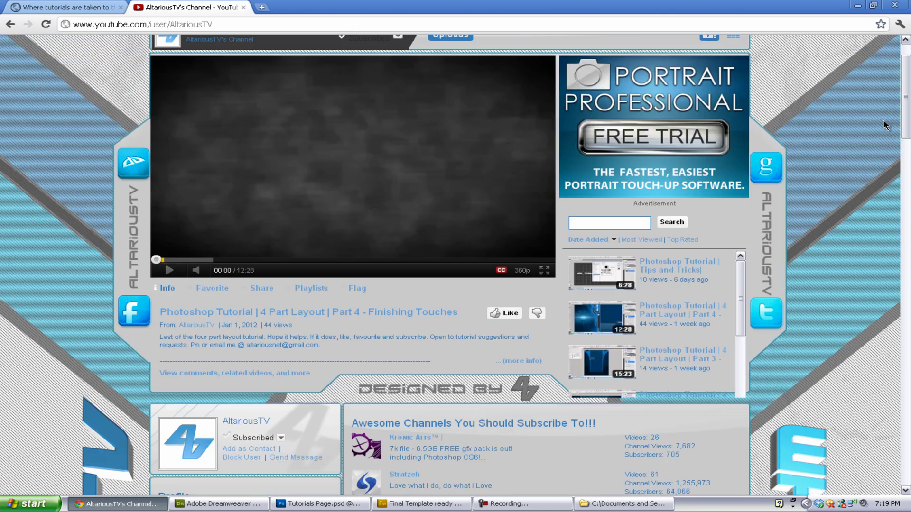